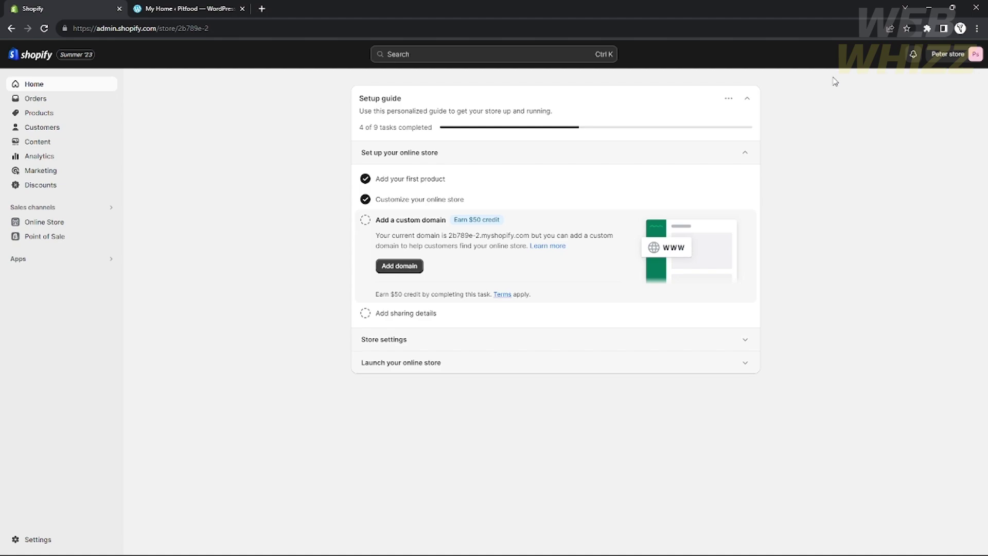
- View the WordPress.com site's home dashboard and return to the Shopify store admin
left_click(186, 8)
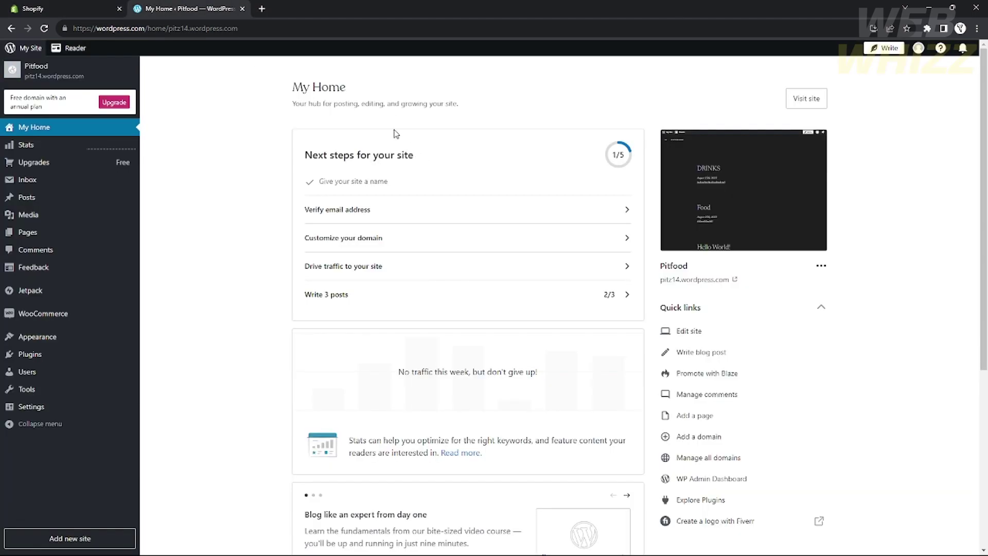
left_click(60, 13)
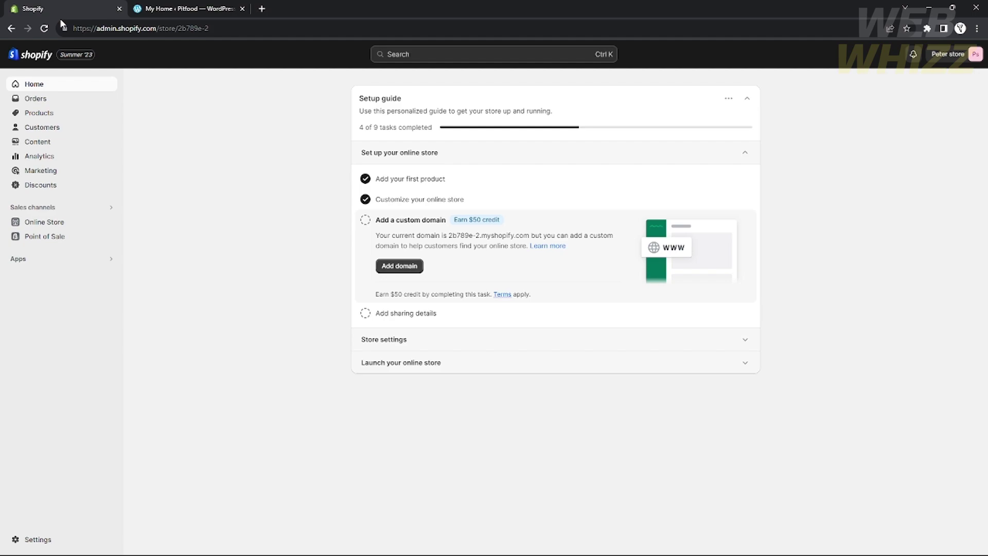
left_click(421, 57)
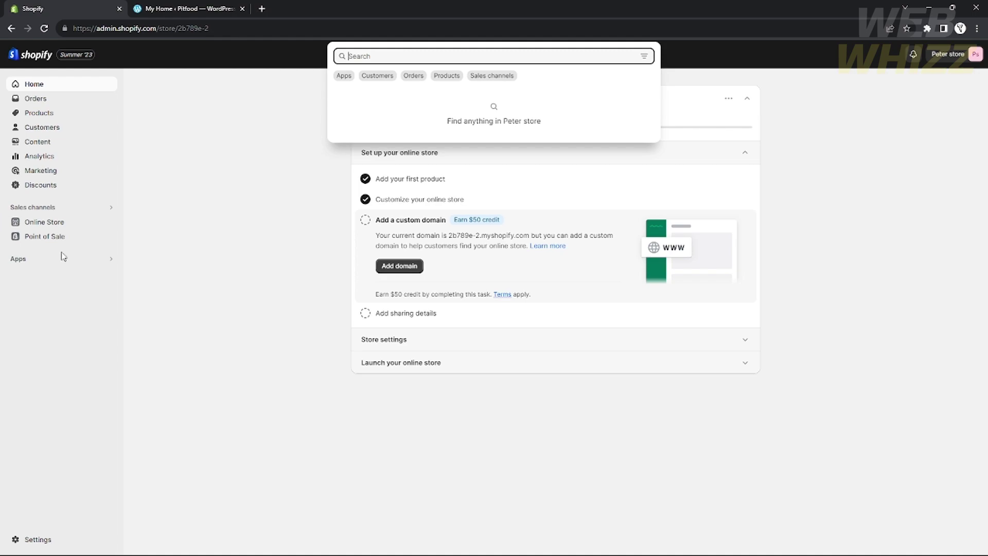
type("wor")
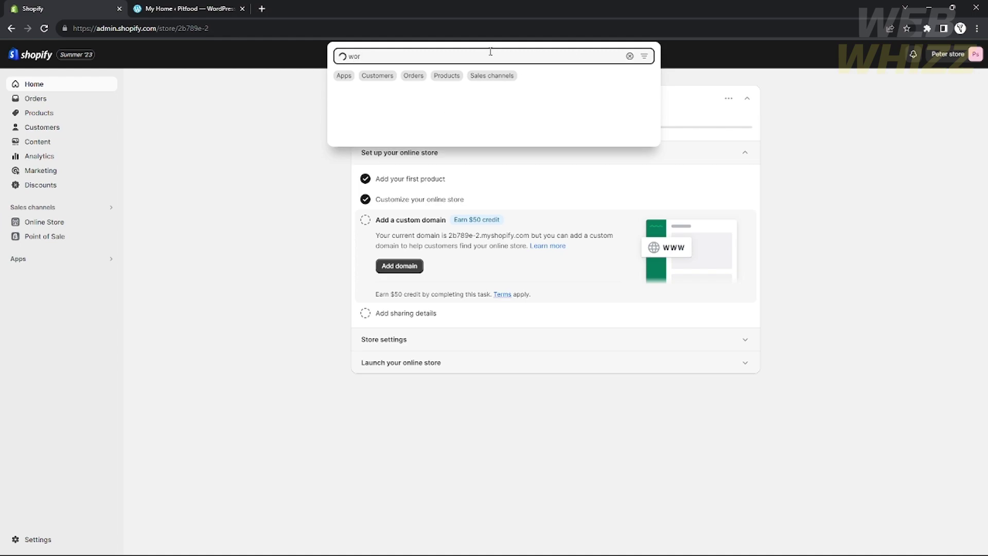
type("dpress")
key("Return")
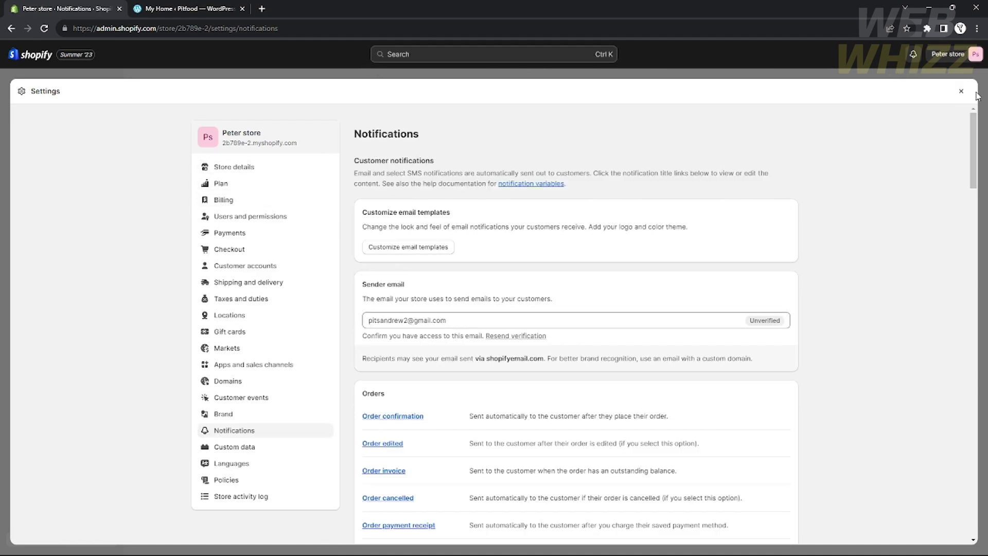
left_click(960, 91)
- Search the Shopify App Store for "wordpress" from the store's app search and look through the matching apps
left_click(27, 262)
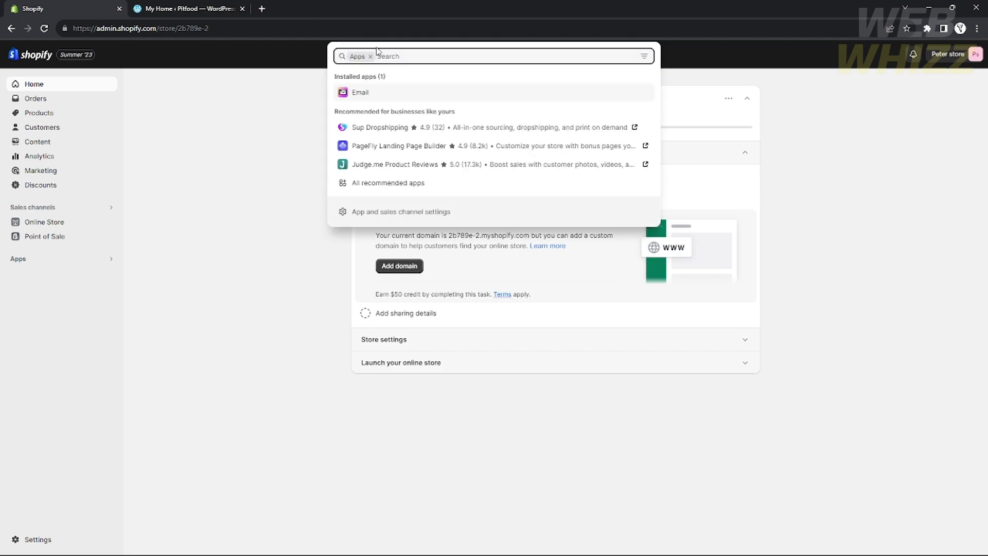
type("word")
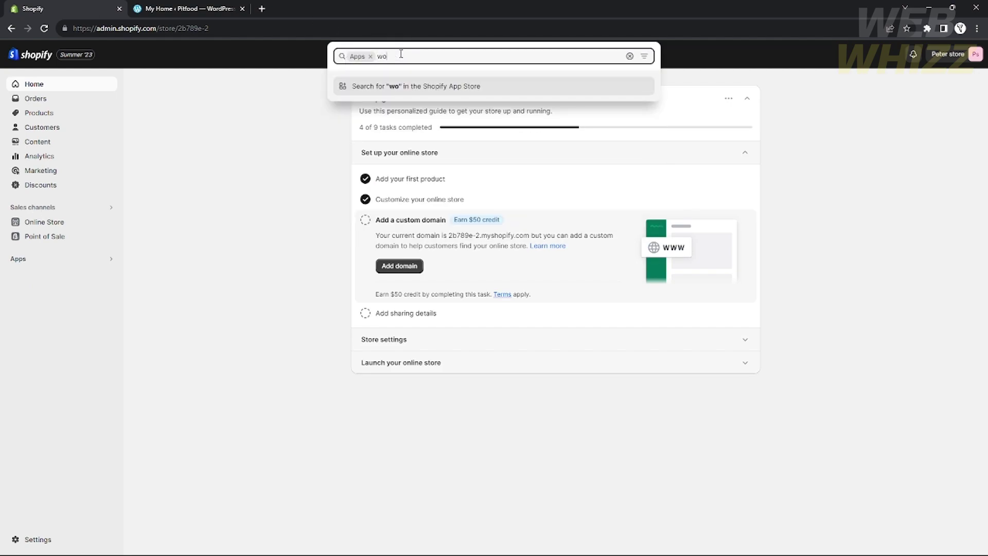
type("press")
key("Return")
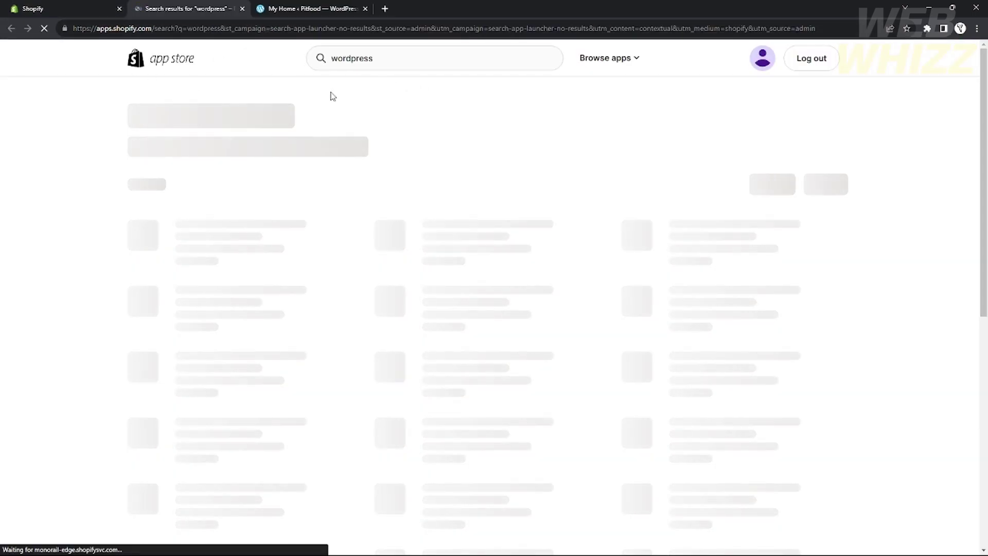
scroll(248, 330, "down", 4)
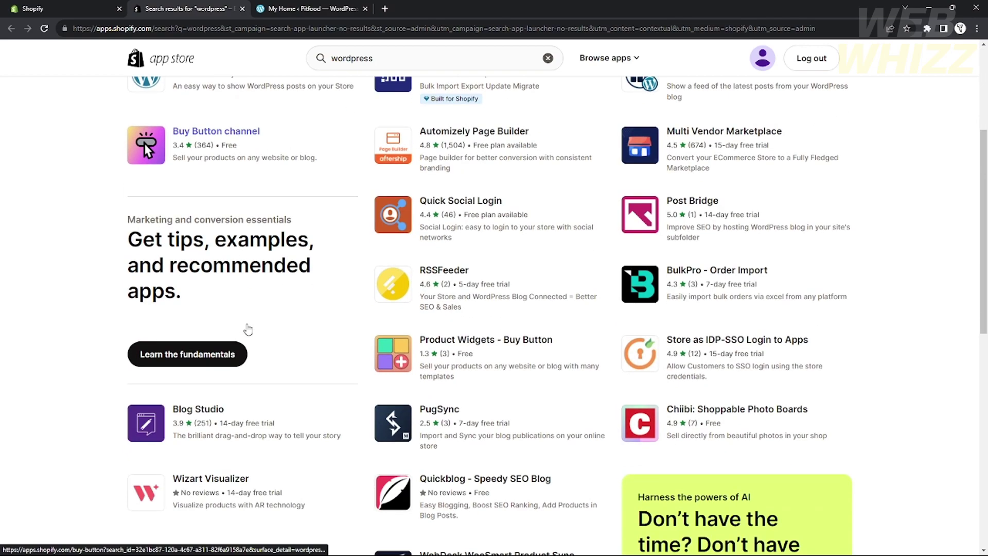
scroll(247, 330, "up", 4)
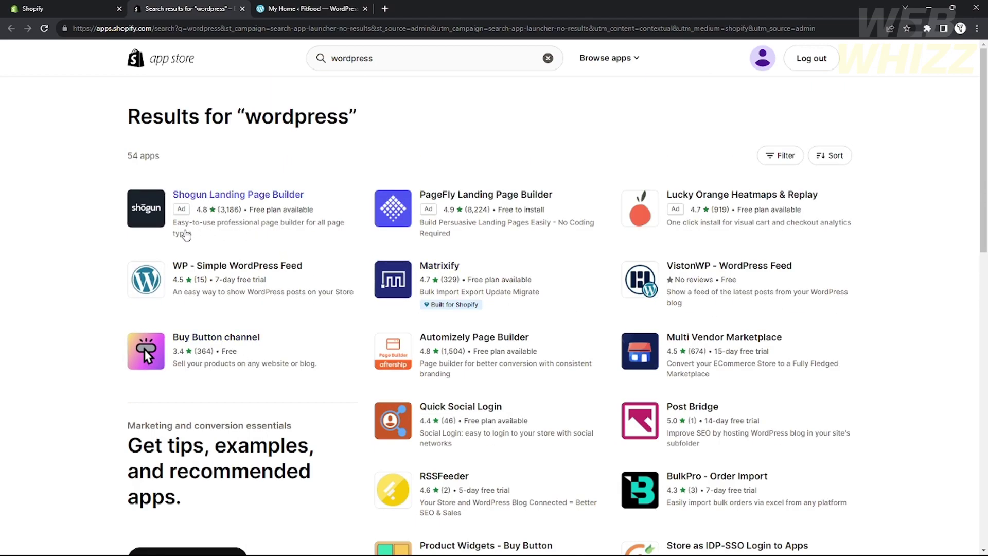
- Review the Shogun Landing Page Builder listing and its feature description, and return to the app results
left_click(211, 207)
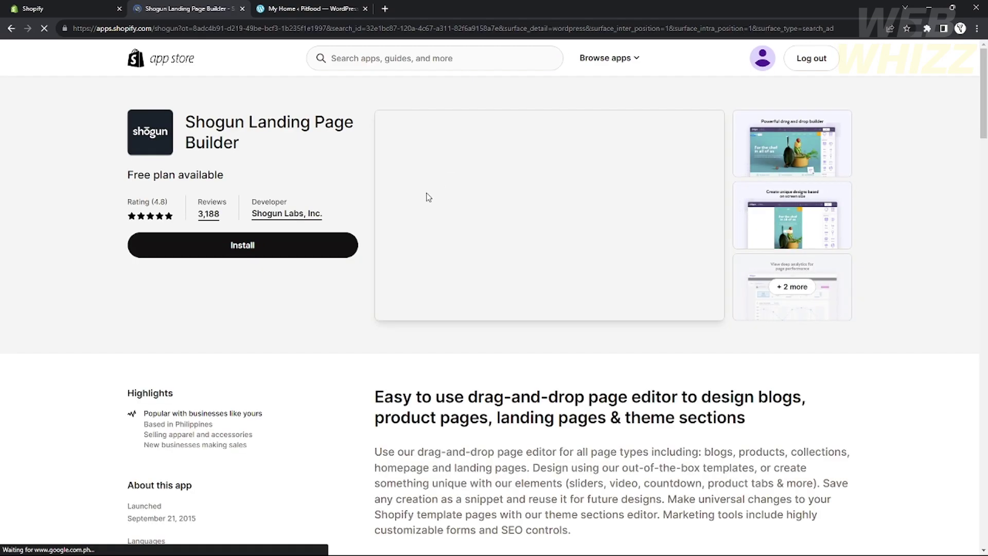
scroll(463, 309, "down", 2)
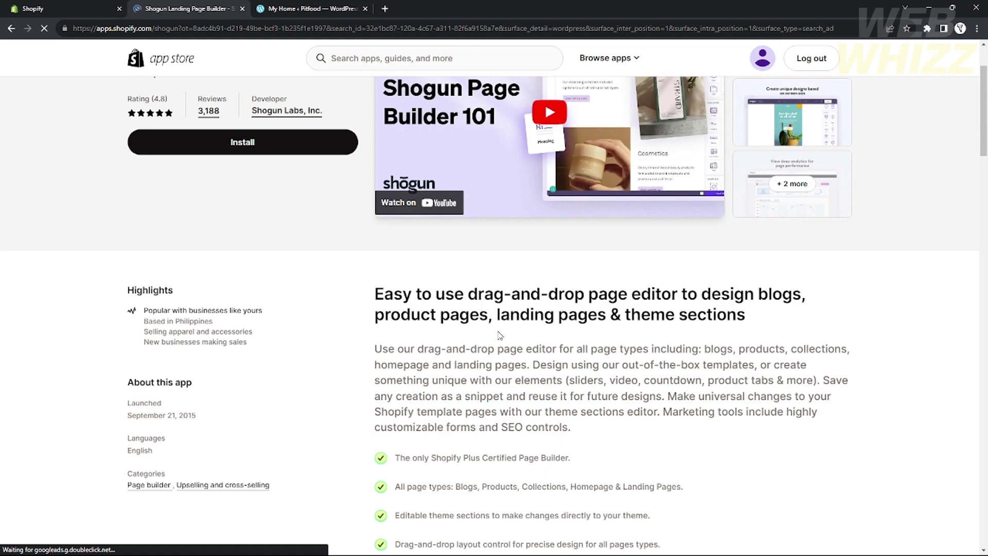
scroll(483, 360, "down", 2)
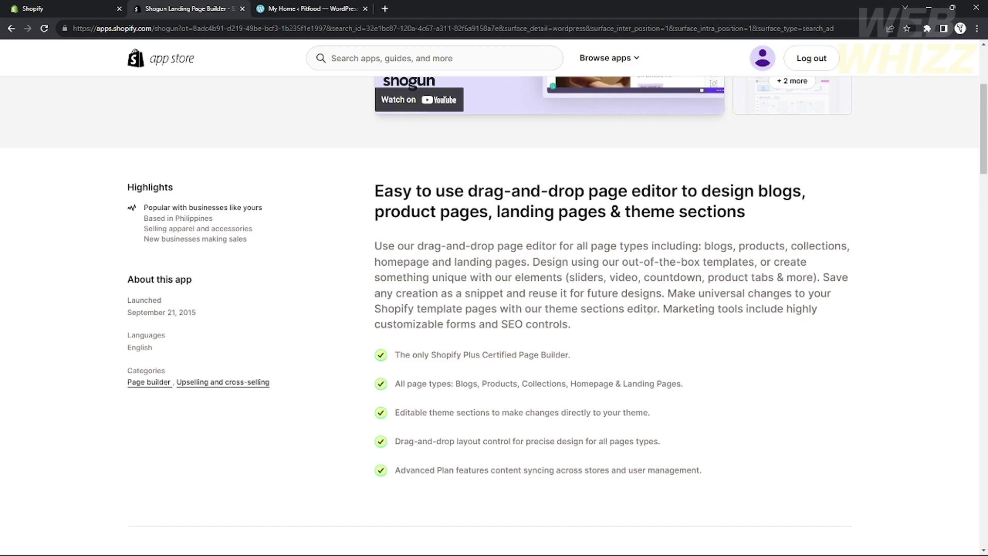
scroll(695, 396, "up", 4)
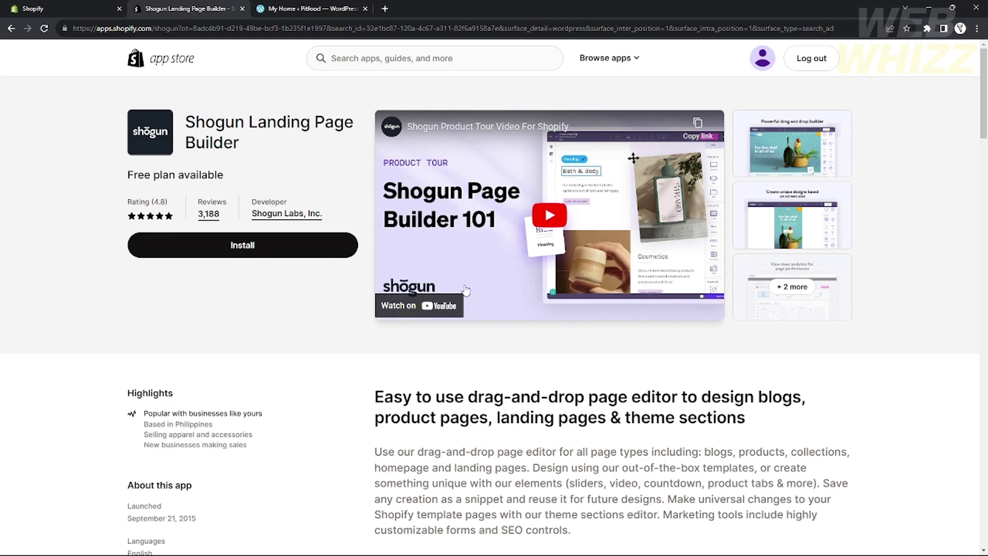
left_click(11, 28)
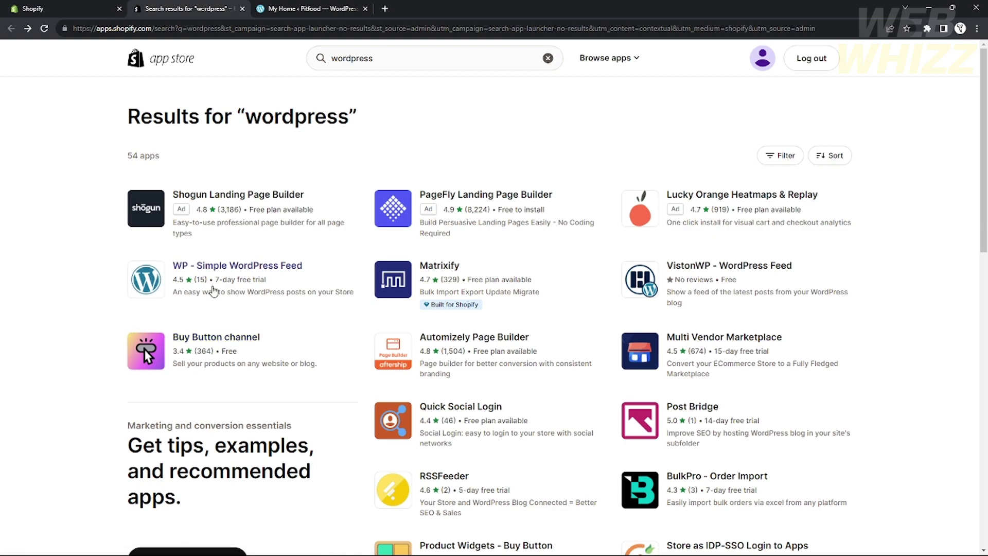
- Review the WP - Simple WordPress Feed listing and return to the app results
left_click(219, 274)
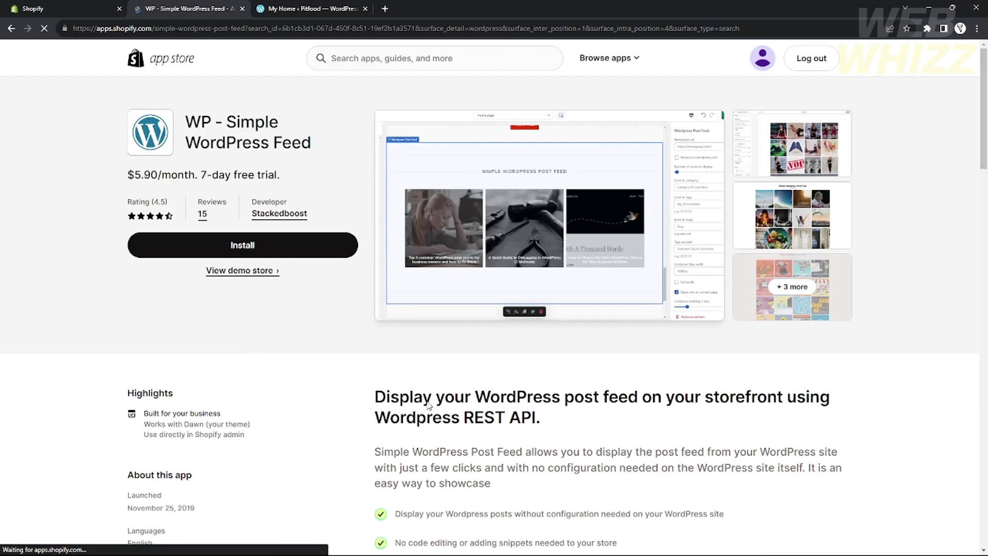
scroll(463, 468, "down", 1)
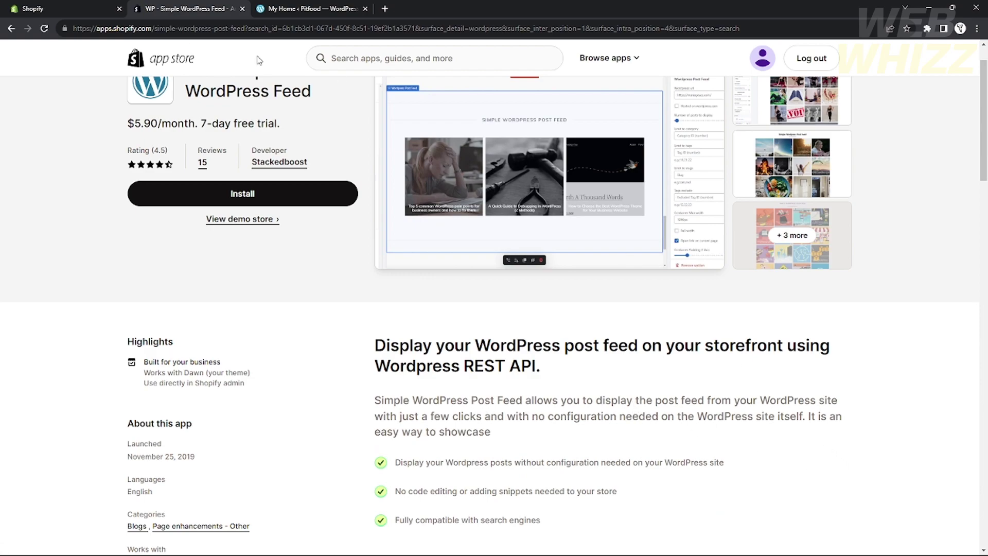
left_click(12, 28)
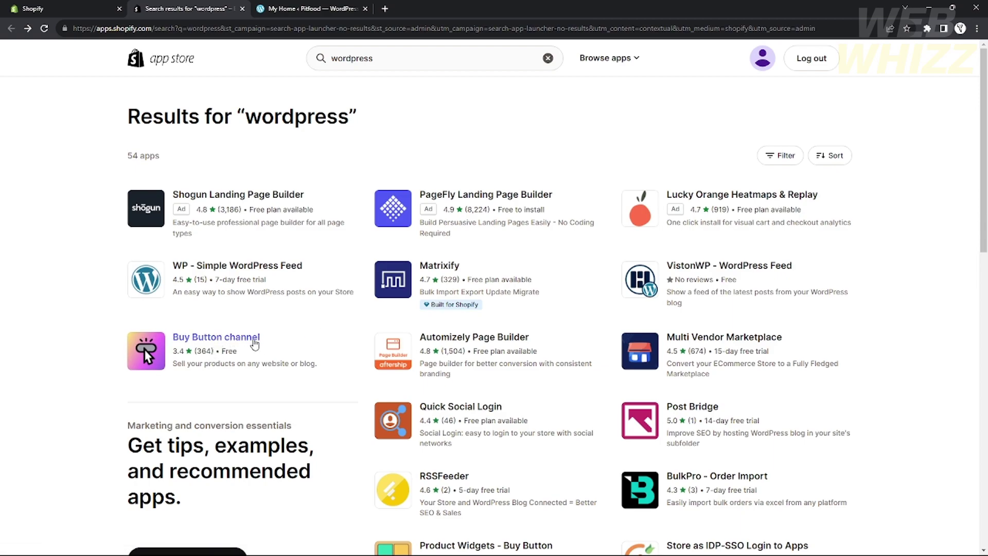
- Review the Buy Button channel listing, including its description and feature points, and return to the app results
left_click(237, 344)
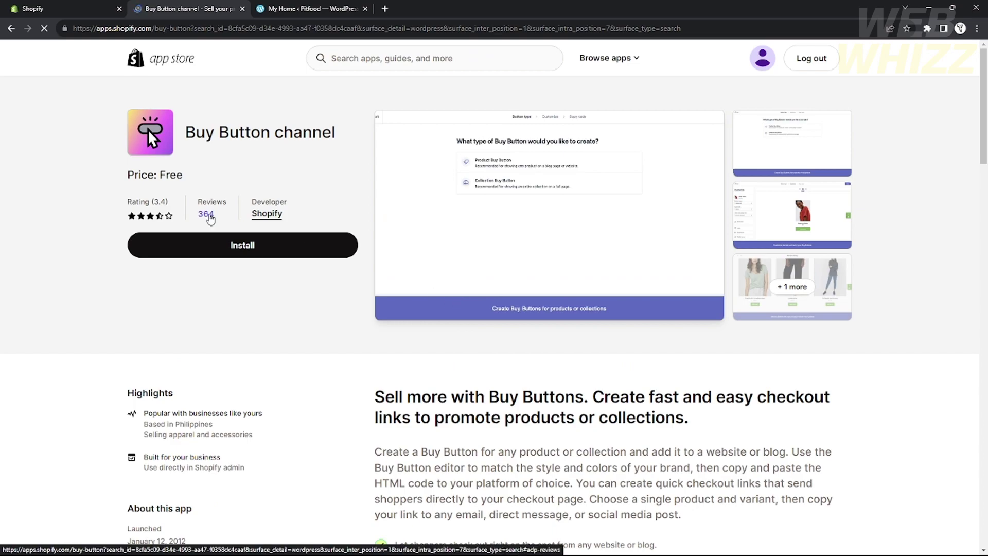
scroll(208, 219, "down", 5)
scroll(481, 251, "up", 1)
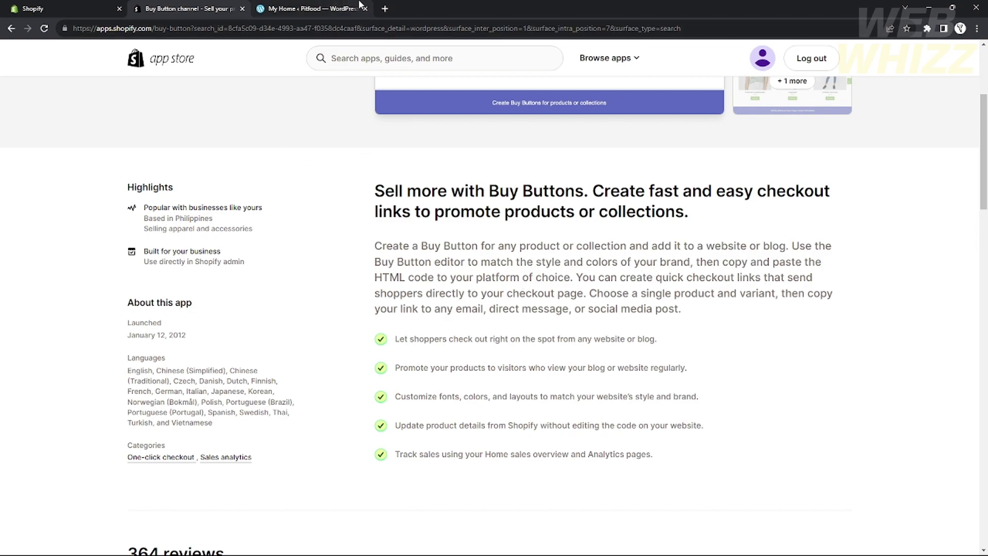
left_click(358, 4)
left_click(186, 8)
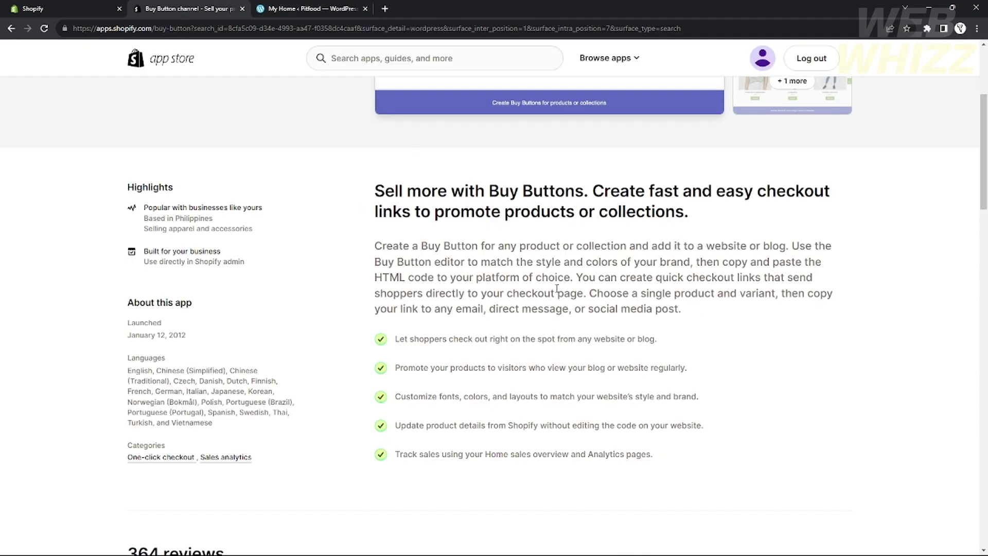
scroll(556, 288, "up", 4)
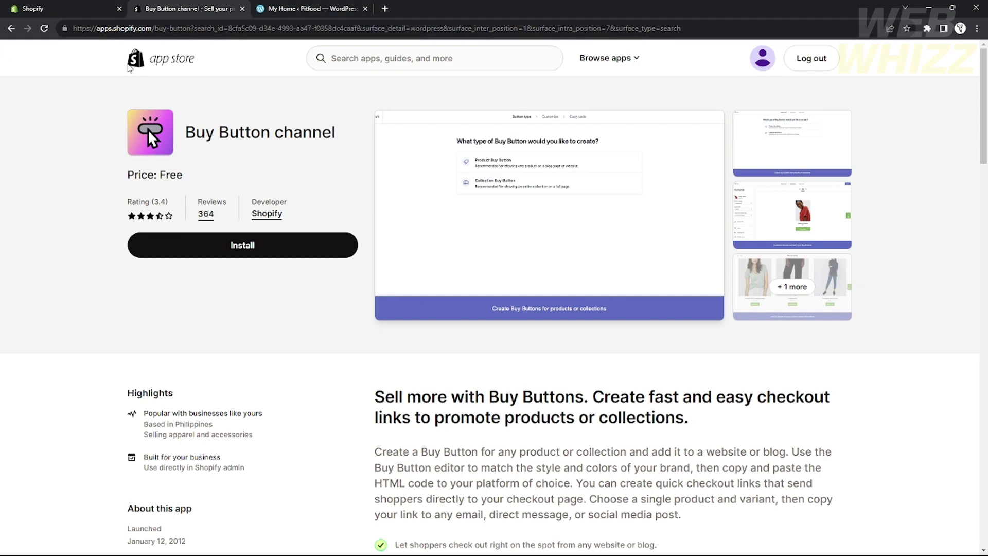
left_click(8, 30)
- Switch to the WordPress.com site dashboard and open its Plugins page
left_click(63, 9)
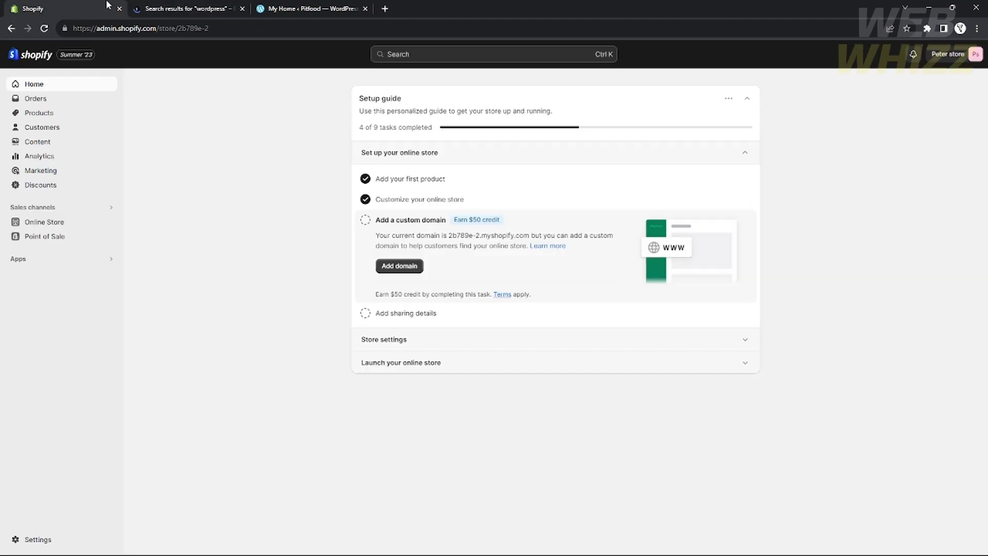
left_click(156, 9)
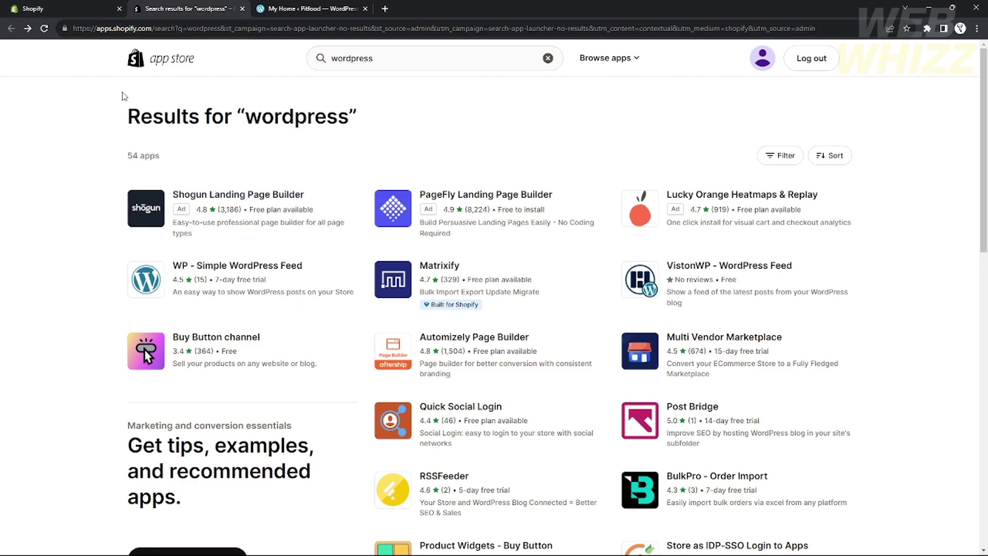
left_click(301, 10)
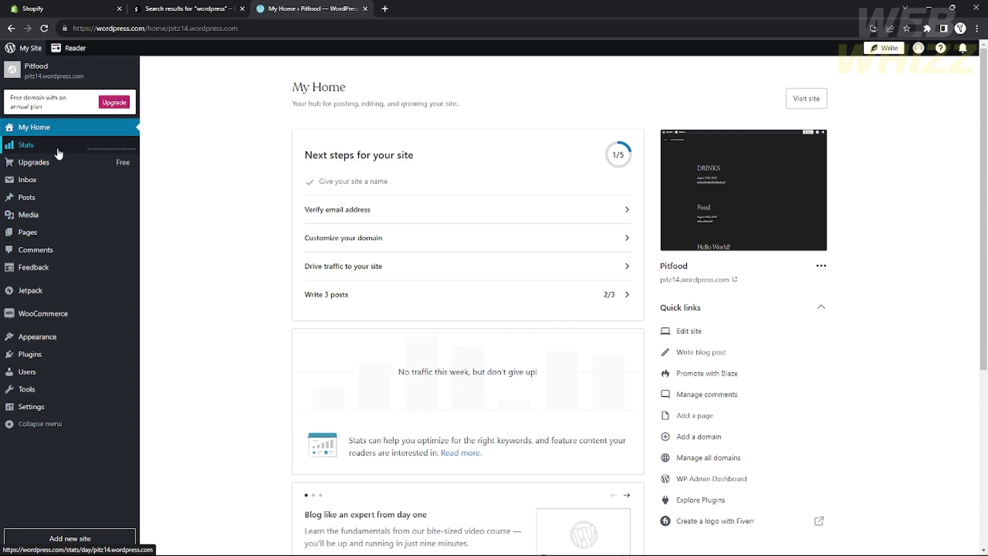
left_click(66, 357)
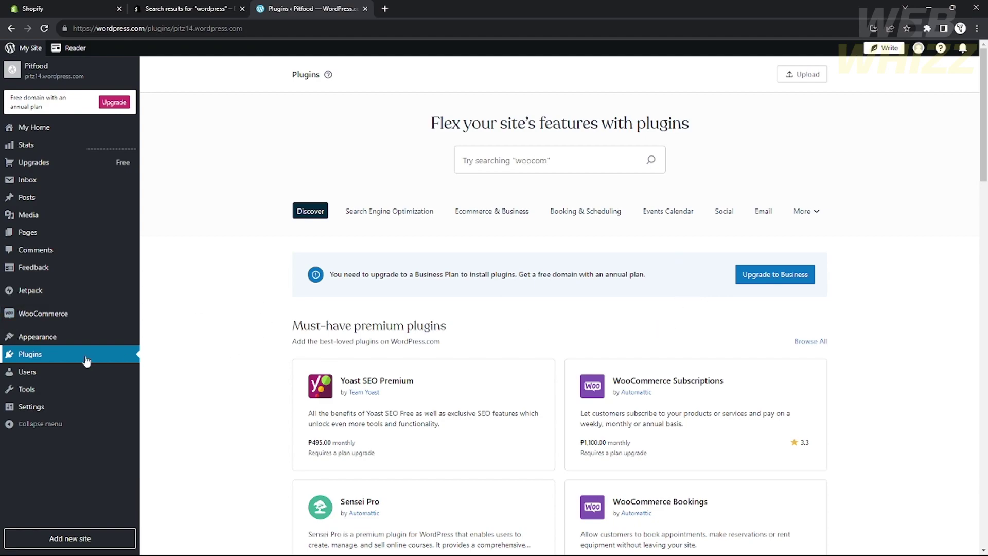
- Examine the Business plan upgrade checkout and its available billing terms, and return to the plugin directory
left_click(755, 276)
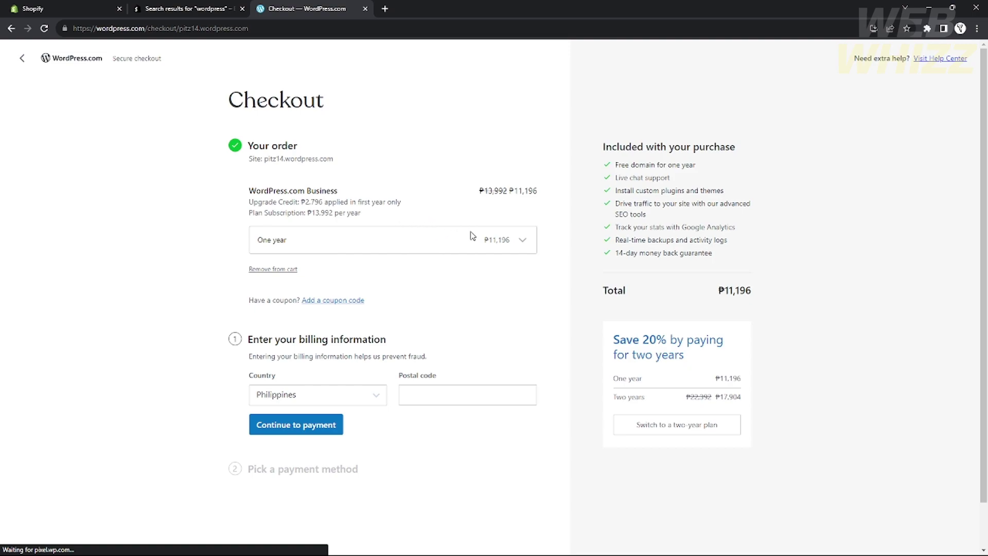
left_click(492, 243)
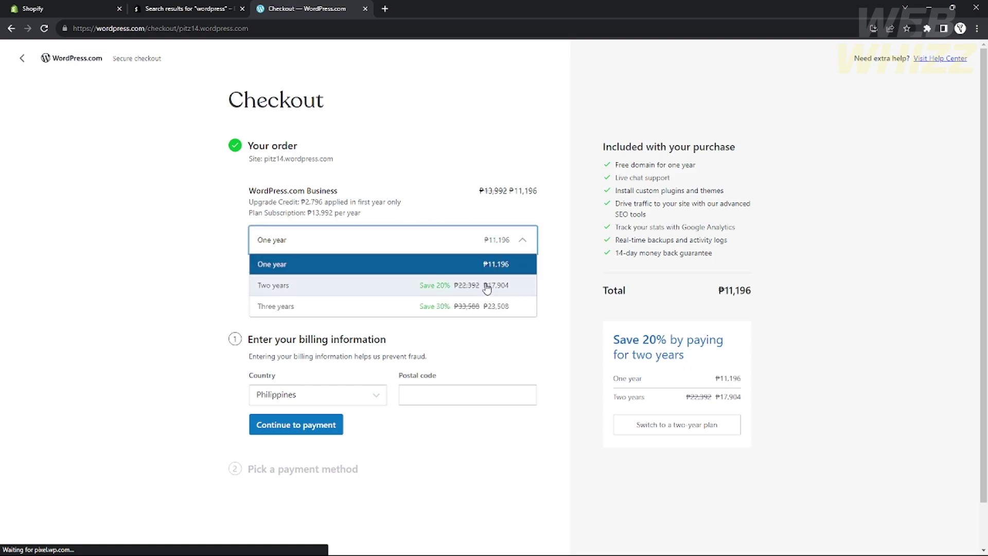
left_click(515, 248)
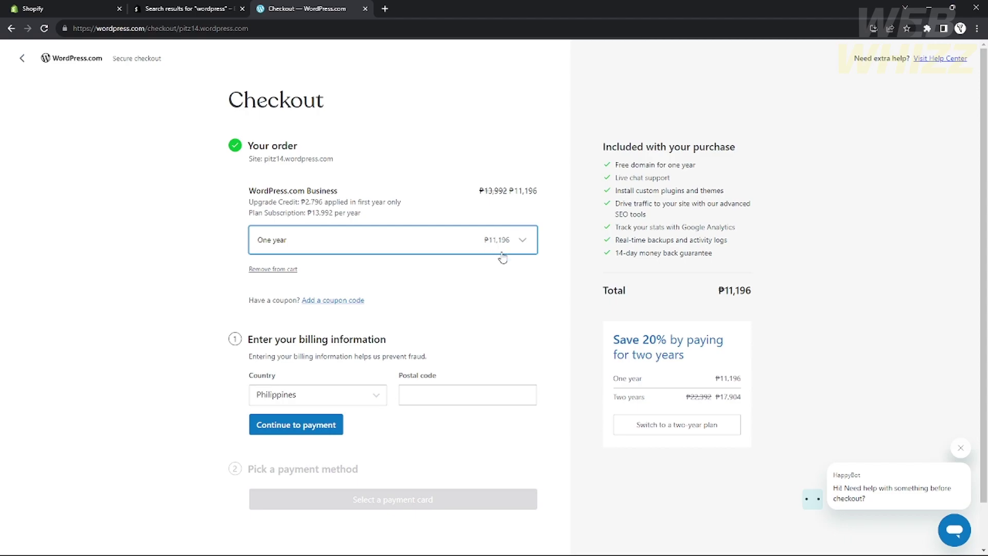
key("alt+Left")
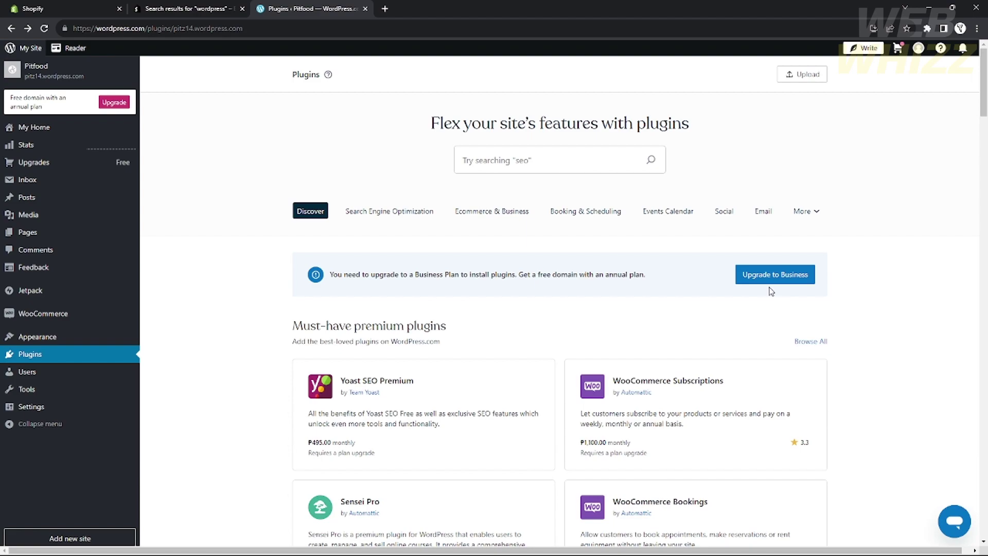
- Browse the featured WordPress plugins and search the plugin directory for "shopify"
scroll(462, 302, "down", 9)
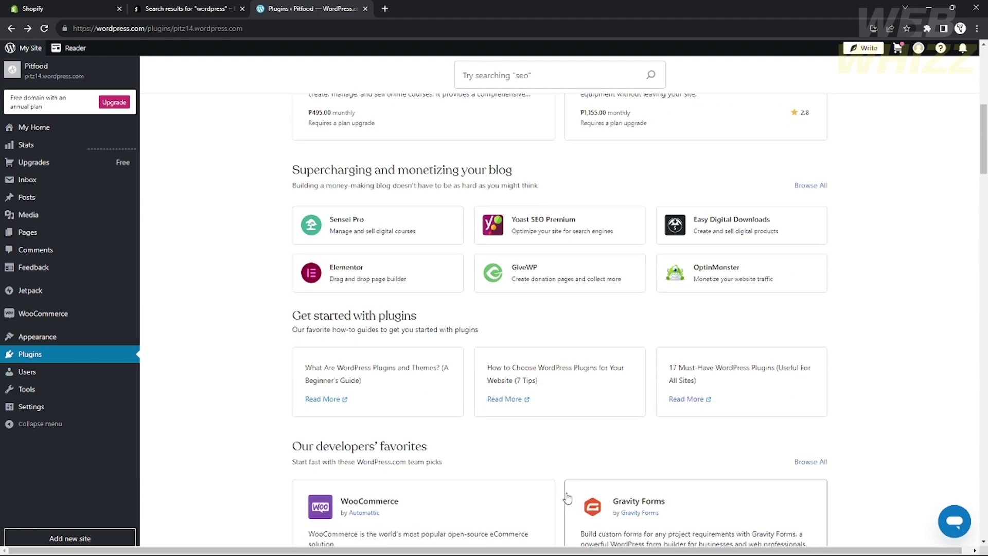
scroll(725, 411, "up", 5)
scroll(734, 413, "up", 4)
left_click(492, 160)
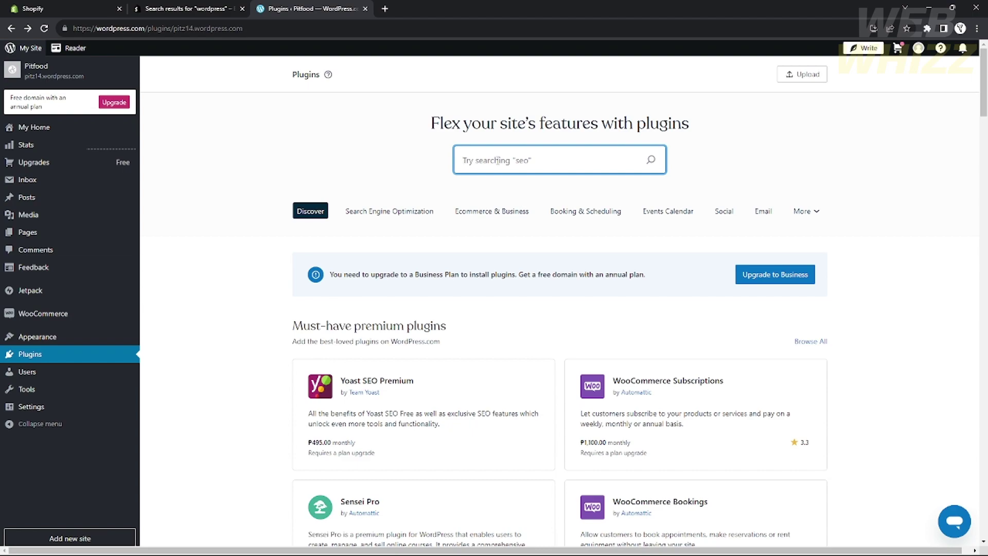
type("shopify")
key("Return")
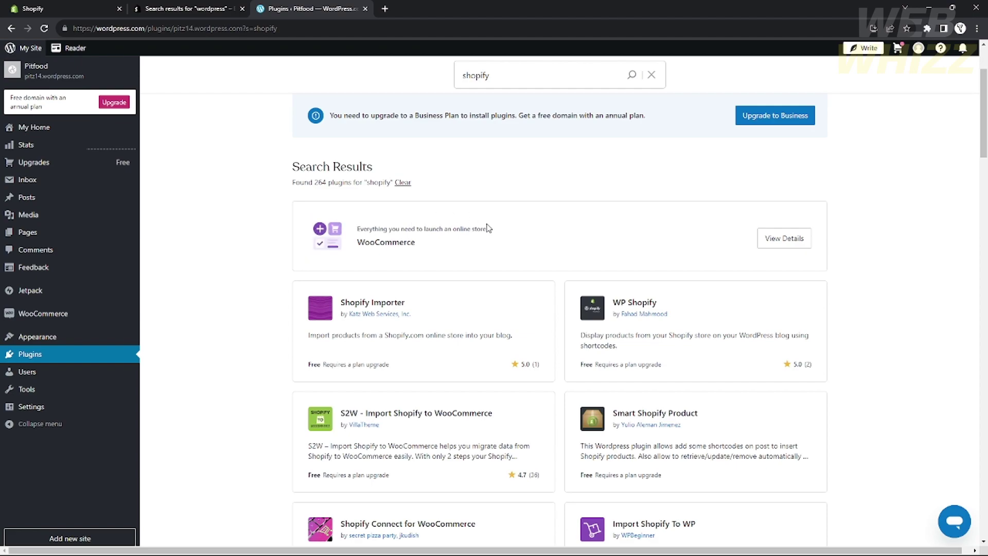
- Open the WP Shopify plugin from the search results and review its details and installation requirements
left_click(635, 307)
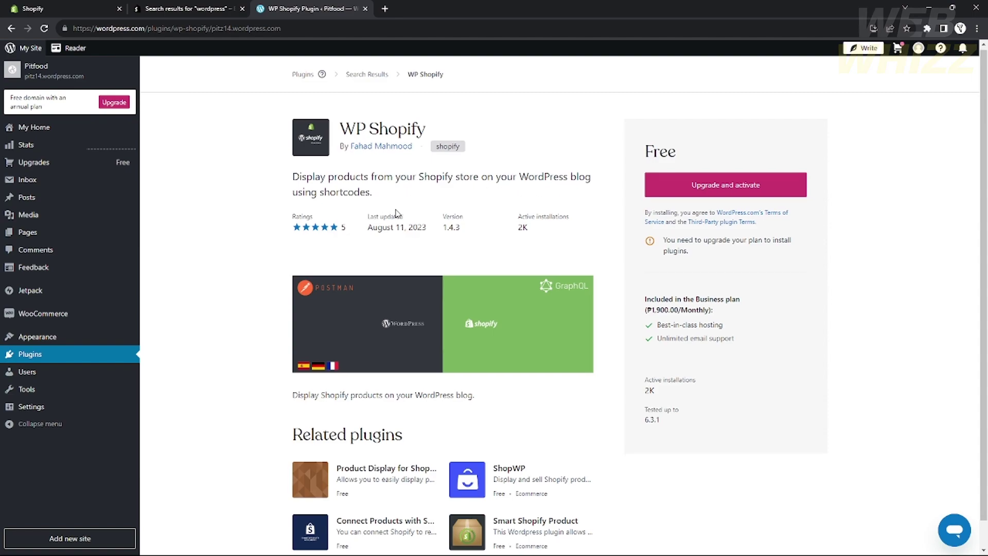
scroll(420, 328, "down", 1)
scroll(514, 324, "up", 1)
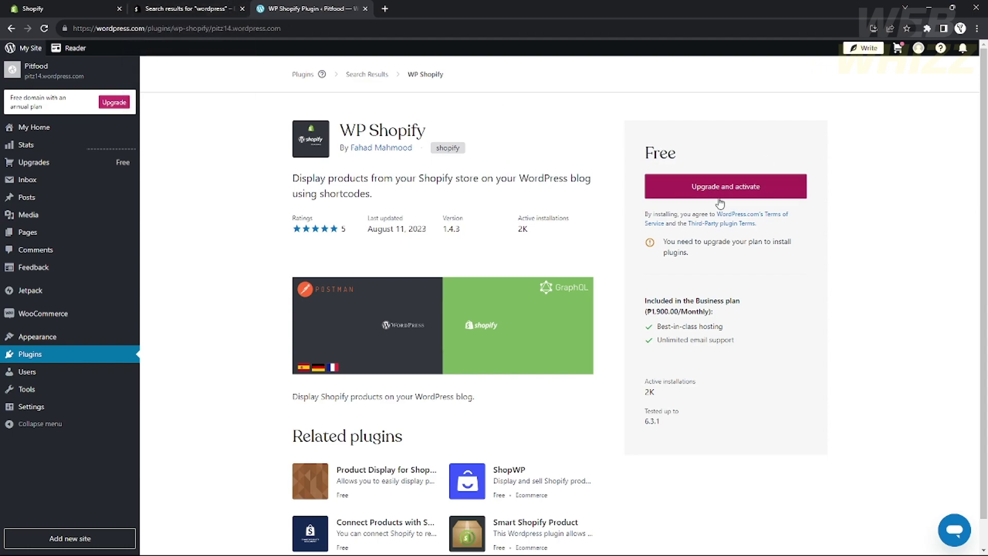
- Move the WP Shopify plugin tab beside the Shopify tab and search the web for "zapier" in the App Store tab
left_click(207, 8)
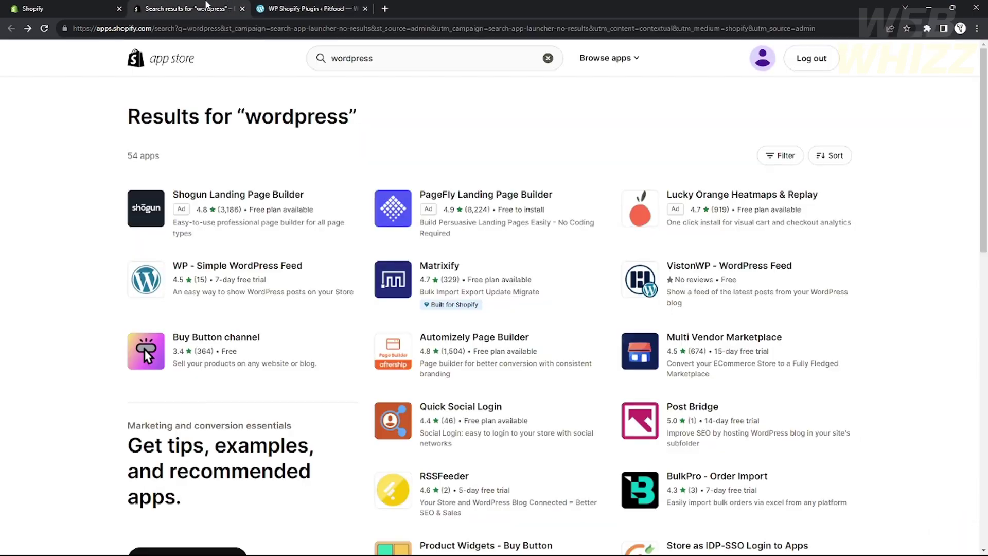
left_click(338, 13)
left_click_drag(338, 13, 232, 9)
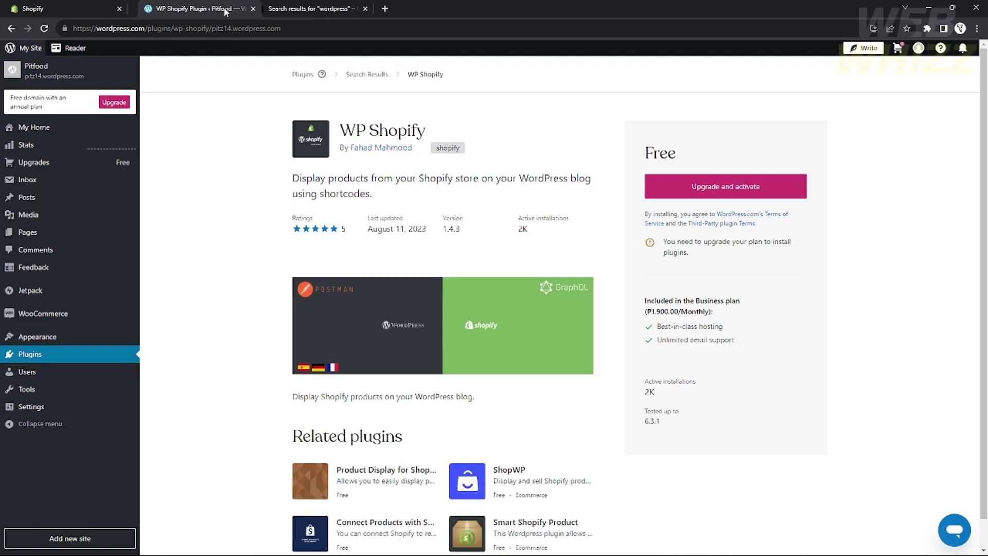
left_click(301, 4)
left_click(289, 30)
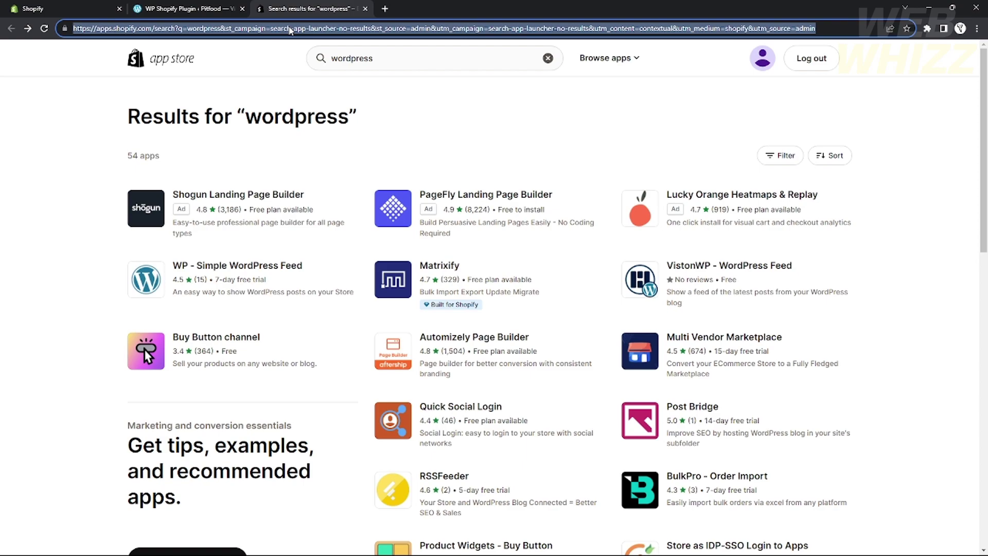
type("zapier")
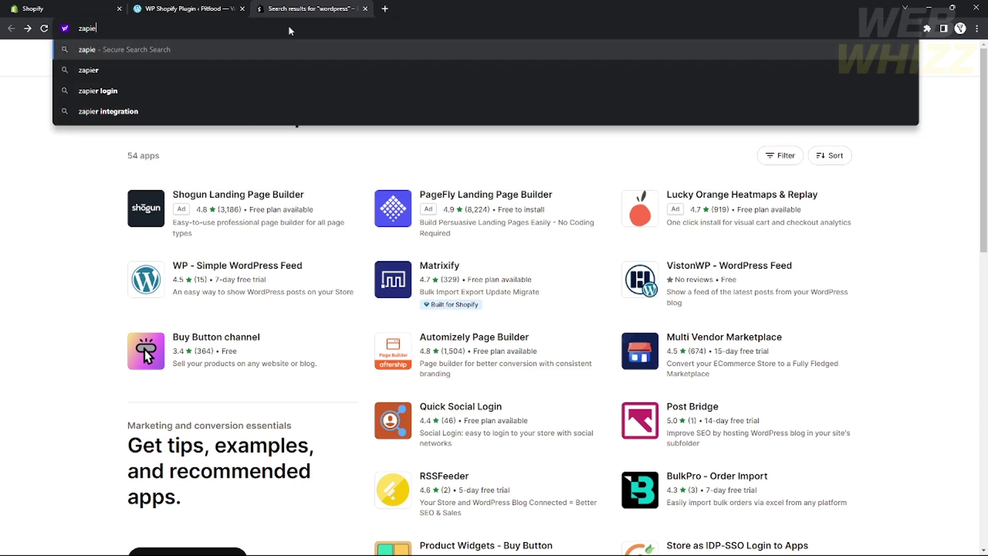
key("Return")
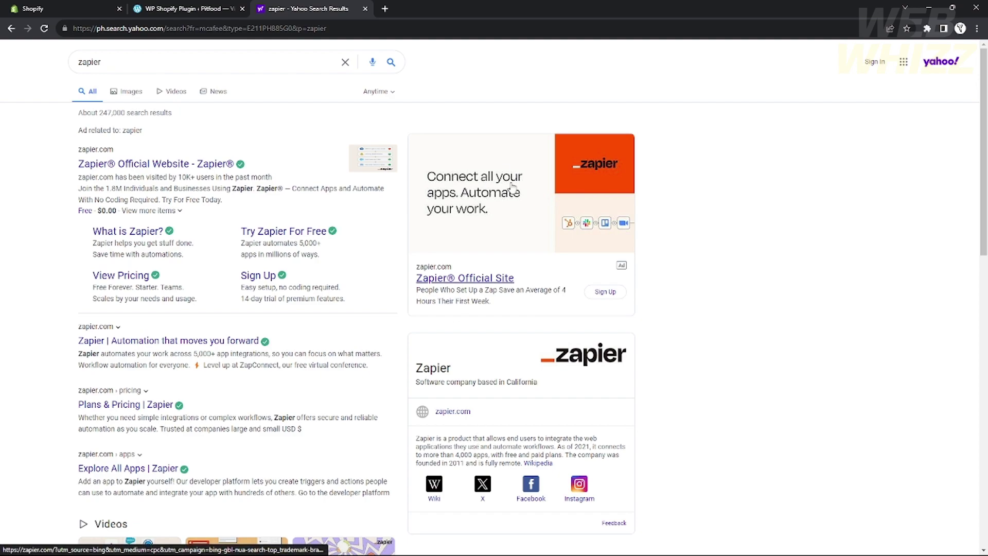
- Open Zapier's official website from the search results, replacing the results tab, and sign up for free with a Google account
left_click(103, 8)
left_click(190, 9)
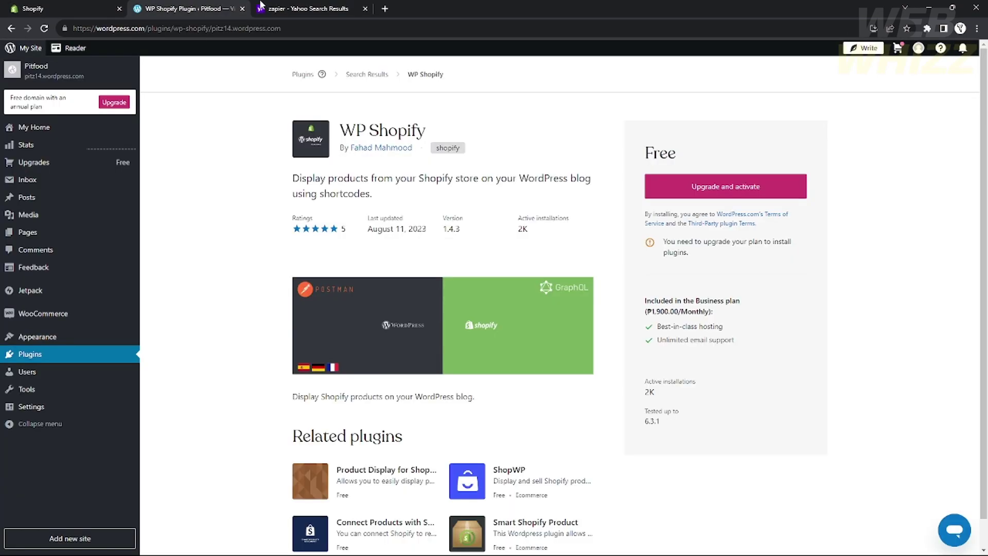
left_click(301, 8)
left_click(141, 163)
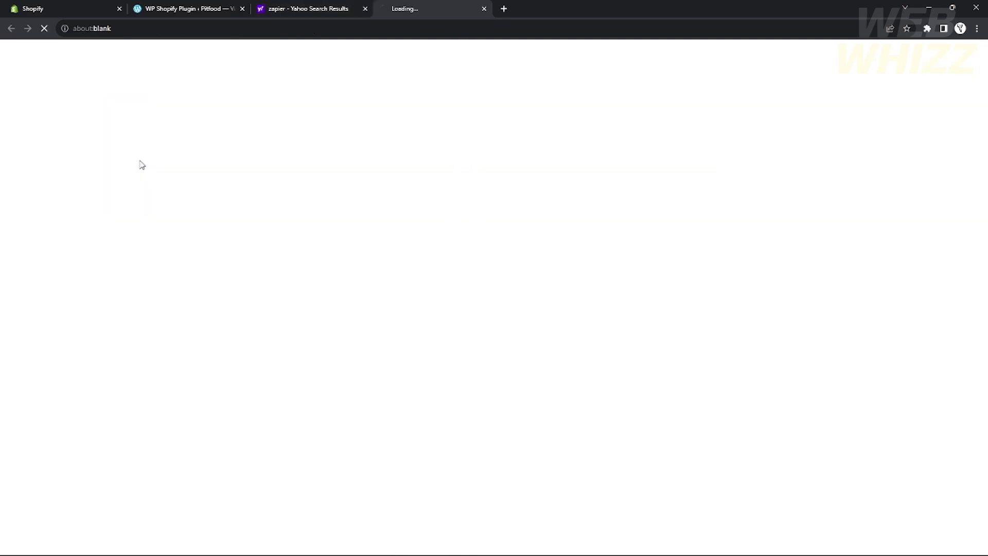
left_click(365, 9)
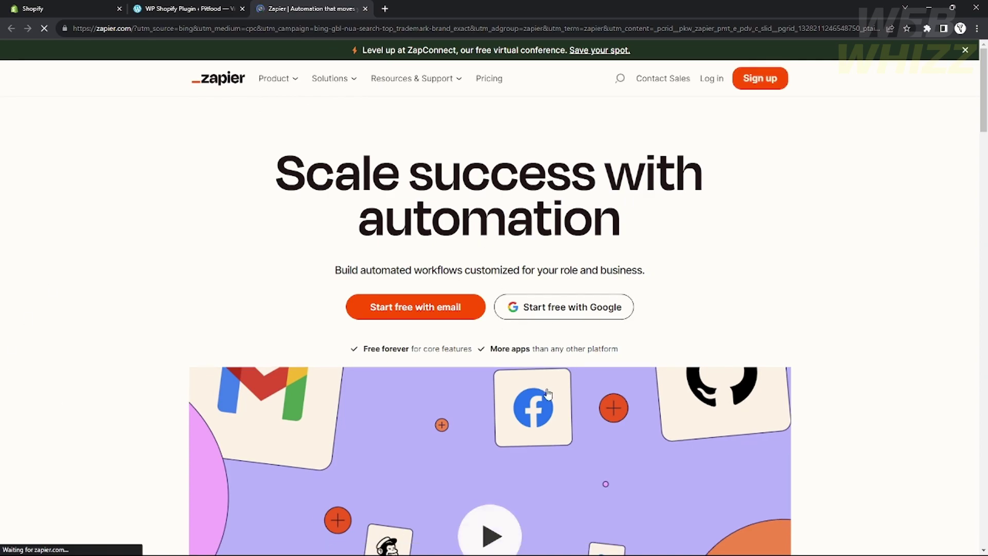
left_click(564, 307)
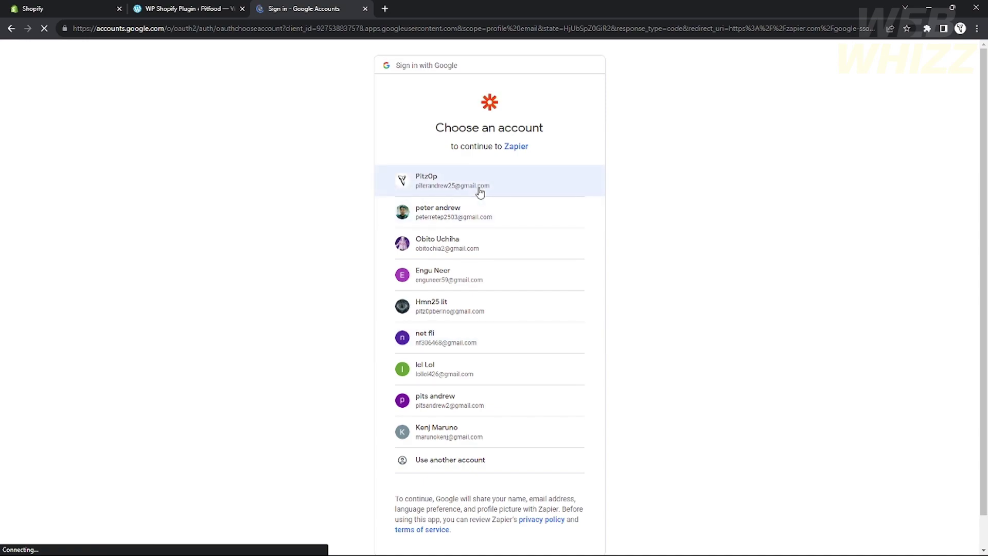
left_click(432, 178)
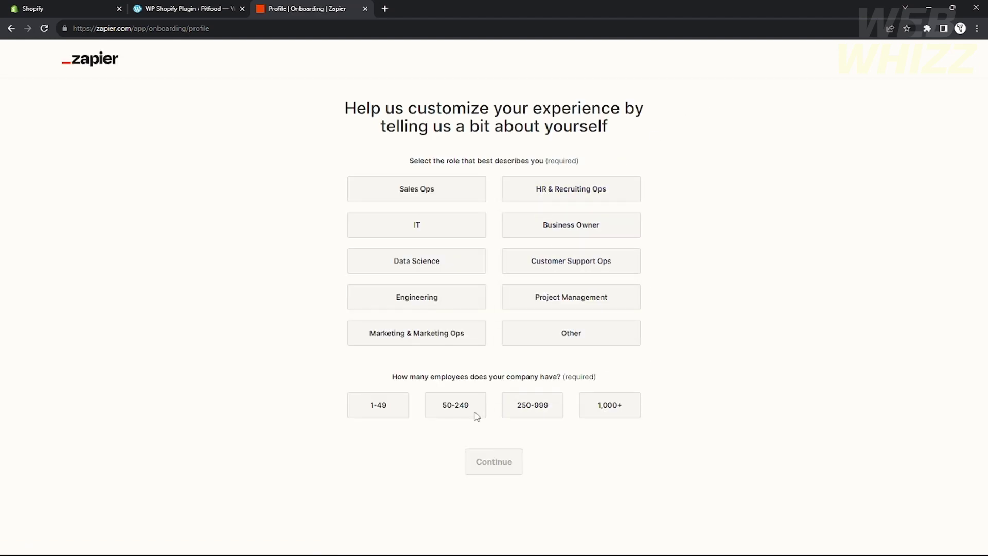
- Complete the Zapier onboarding with the Engineering role and 50-249 employees, skipping the app selection
left_click(453, 188)
left_click(592, 180)
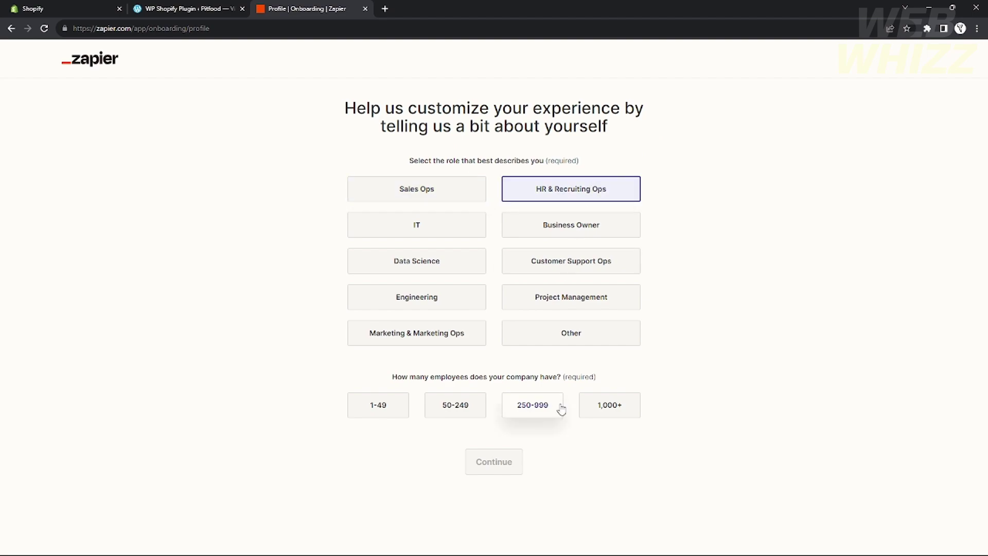
left_click(472, 302)
left_click(476, 405)
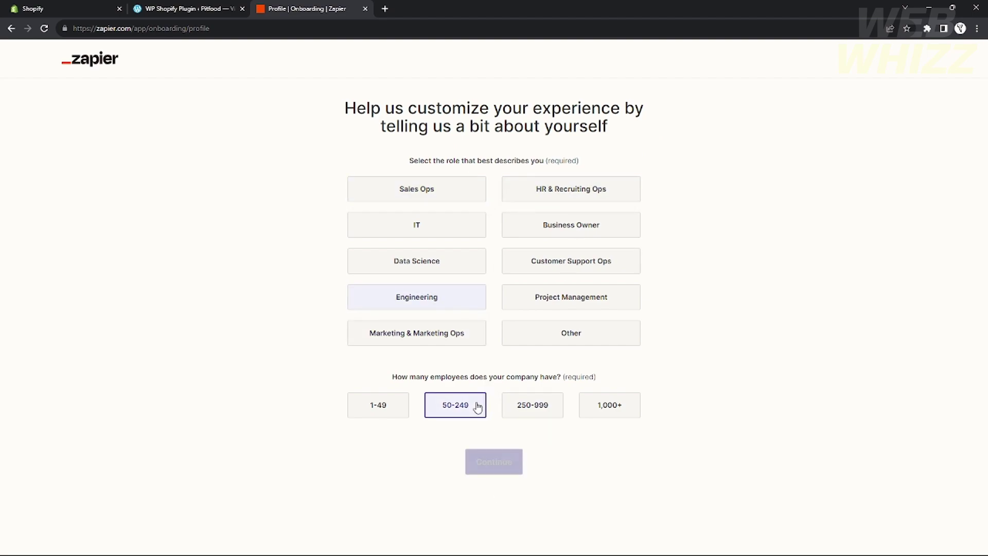
left_click(512, 465)
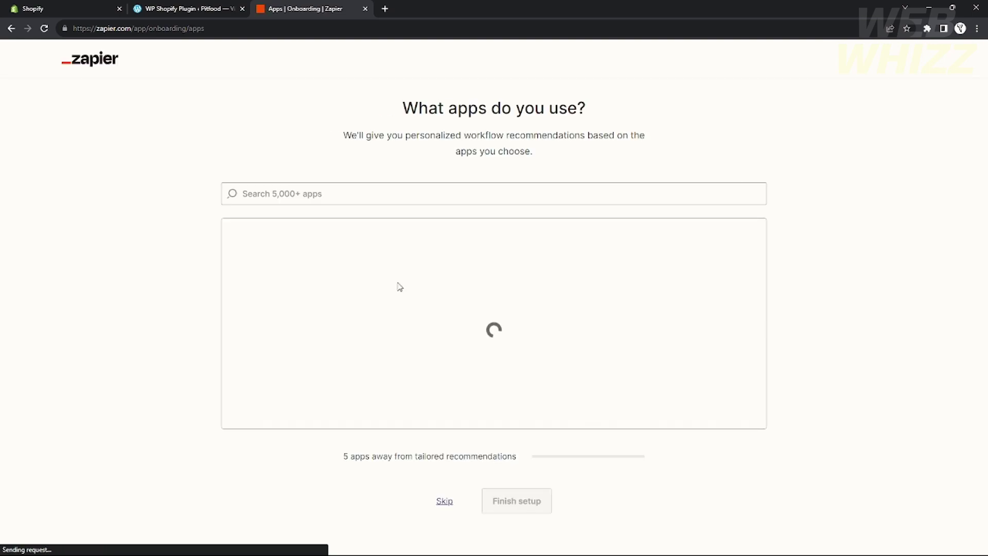
left_click(443, 500)
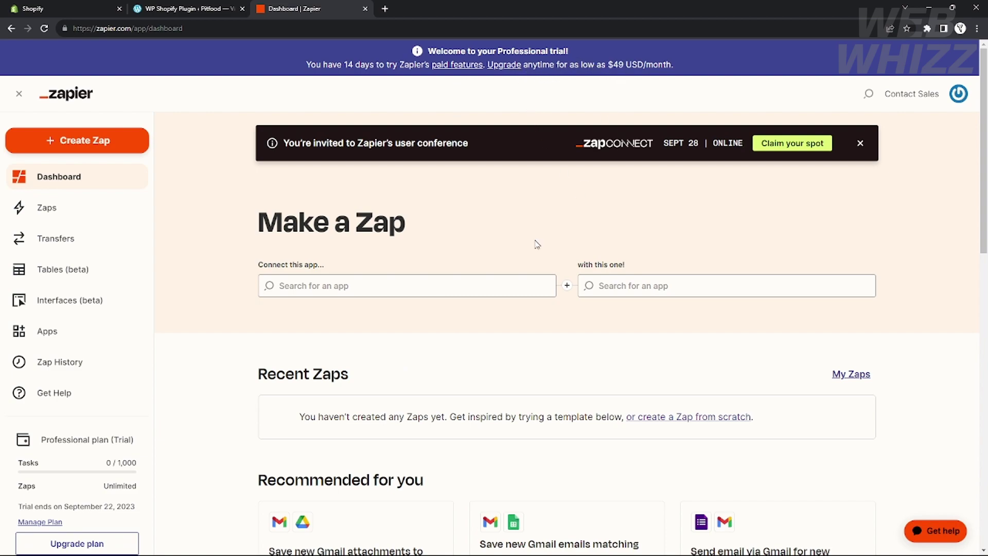
- Choose Shopify as the first app and WordPress as the second app for a new Zap on the dashboard
scroll(387, 304, "down", 5)
scroll(228, 287, "up", 4)
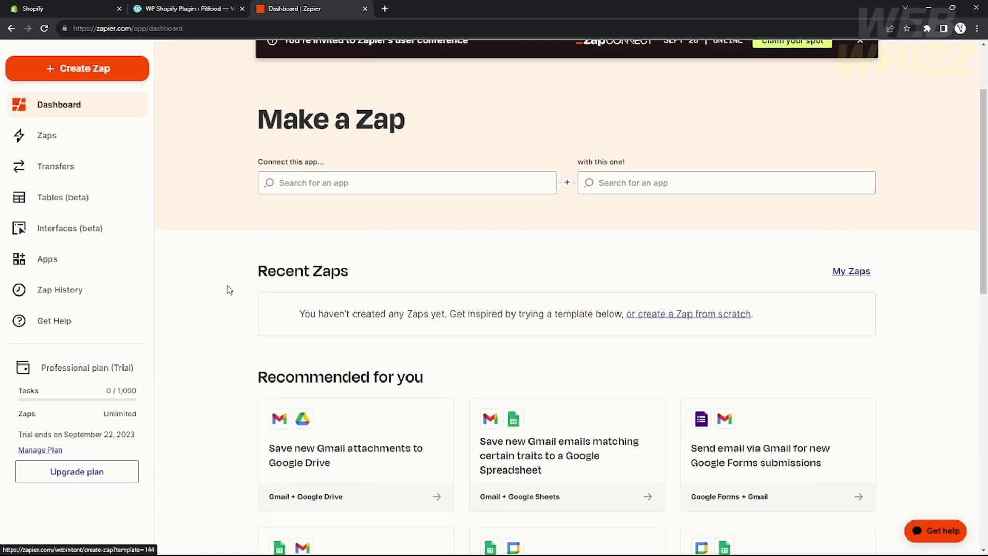
left_click(396, 173)
type("shopify")
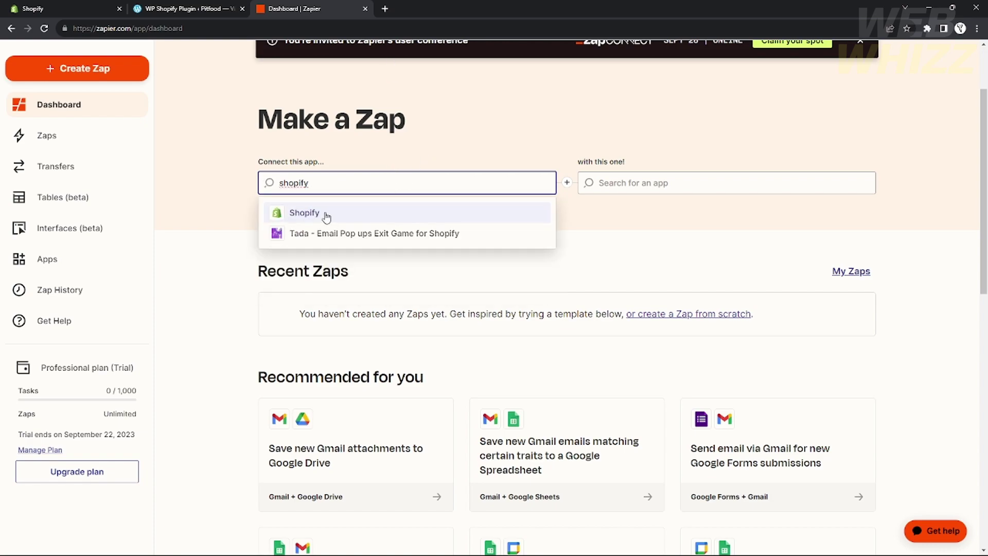
left_click(326, 216)
scroll(375, 208, "up", 2)
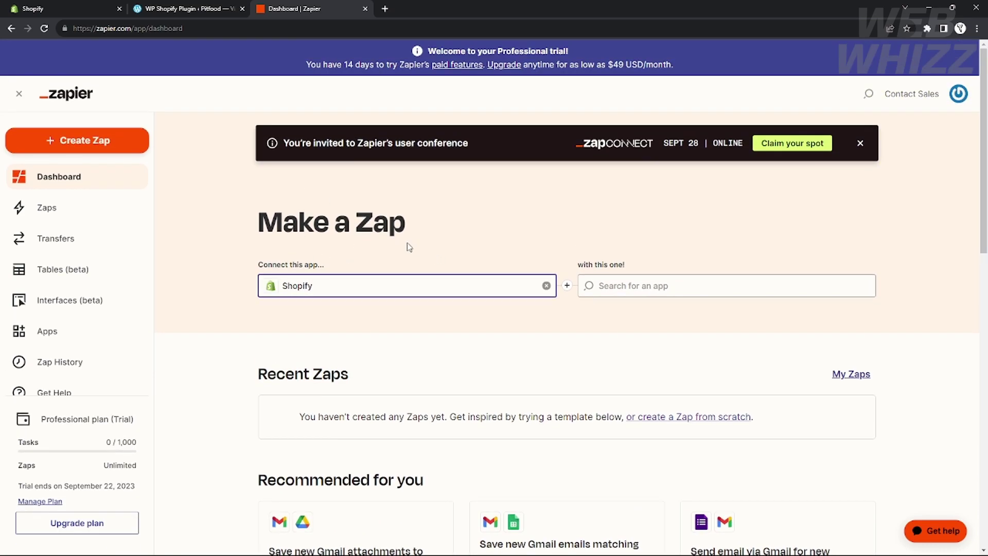
left_click(601, 285)
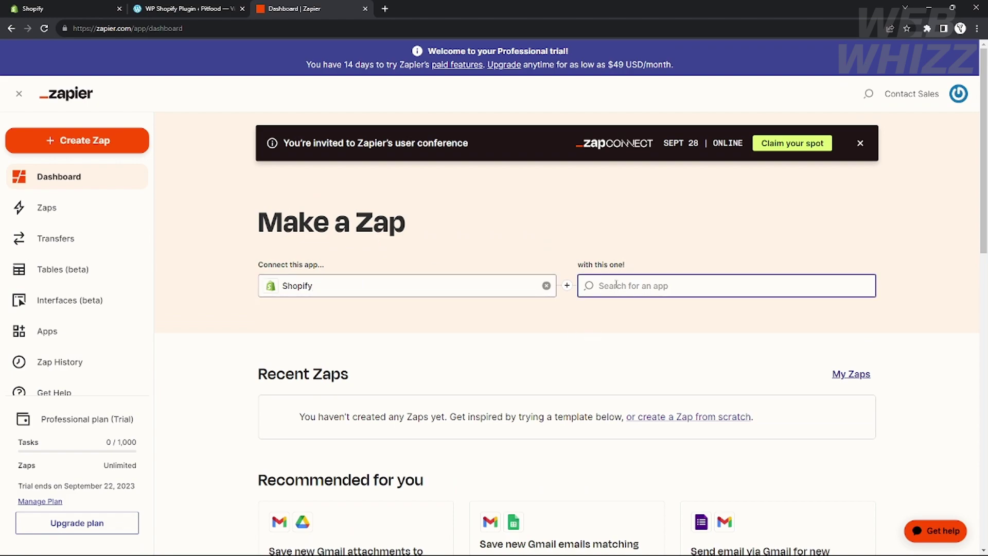
type("Wordpr")
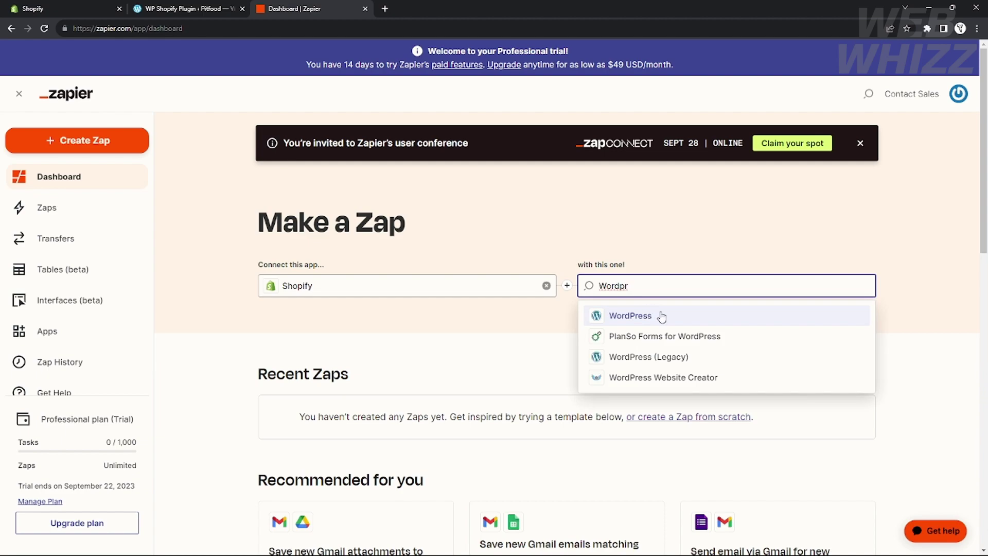
left_click(662, 316)
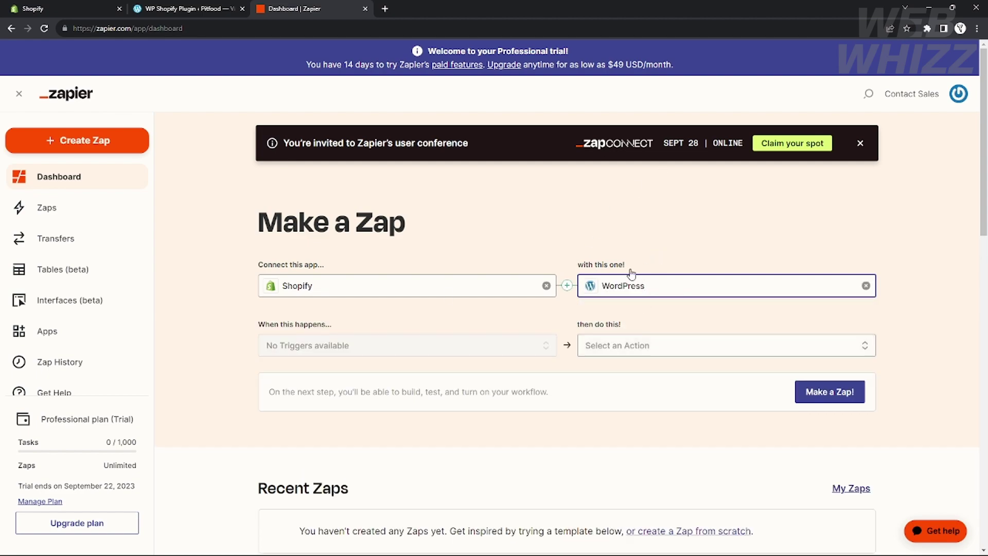
- Set the Zap's Shopify trigger to New Product after reviewing the available trigger events
scroll(503, 273, "down", 2)
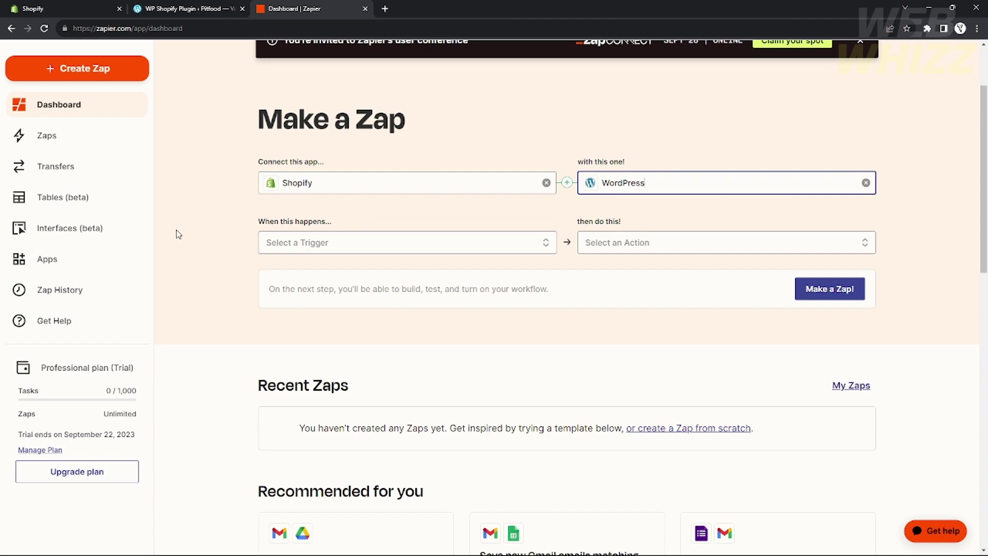
left_click(319, 243)
scroll(352, 317, "down", 3)
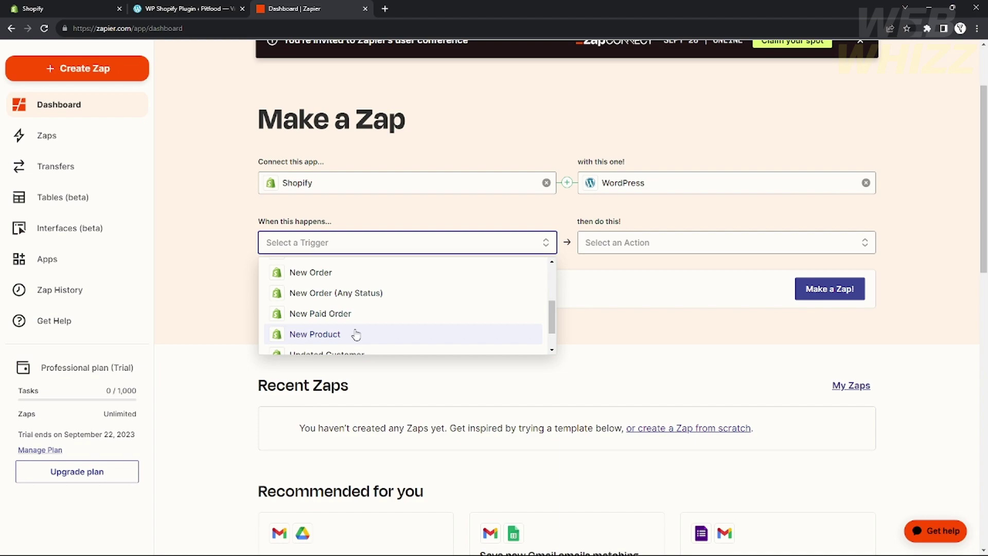
scroll(355, 335, "down", 1)
scroll(363, 332, "up", 3)
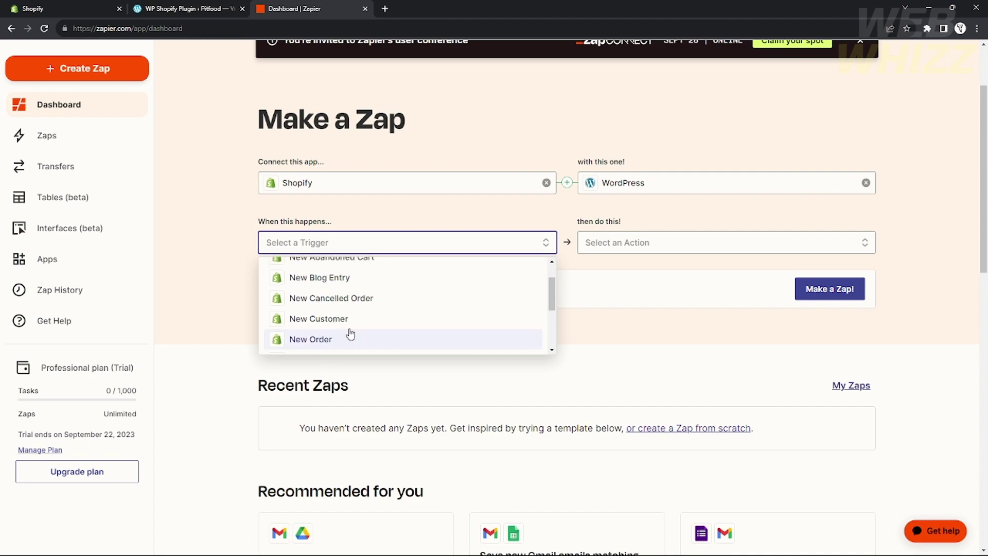
scroll(351, 334, "down", 2)
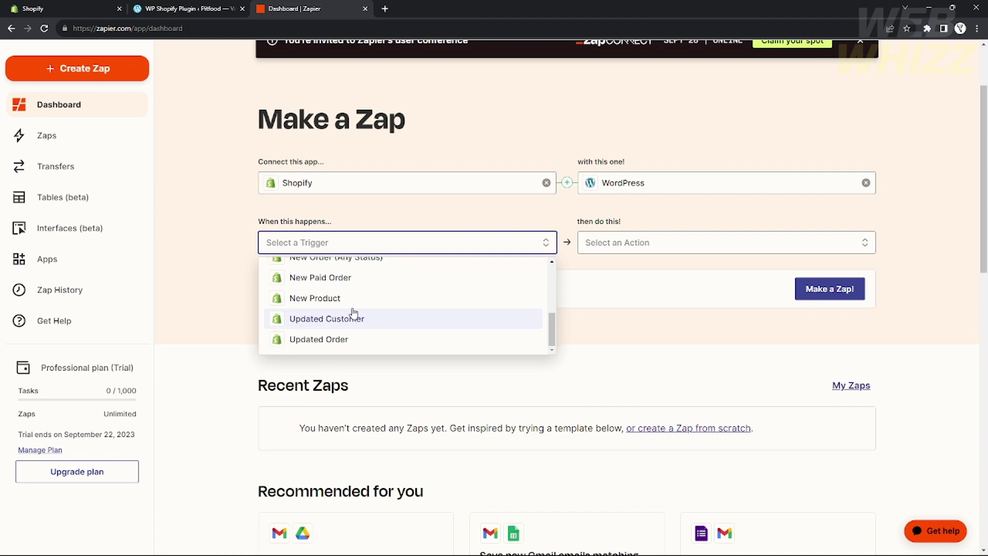
scroll(317, 311, "up", 3)
scroll(317, 303, "down", 3)
left_click(320, 298)
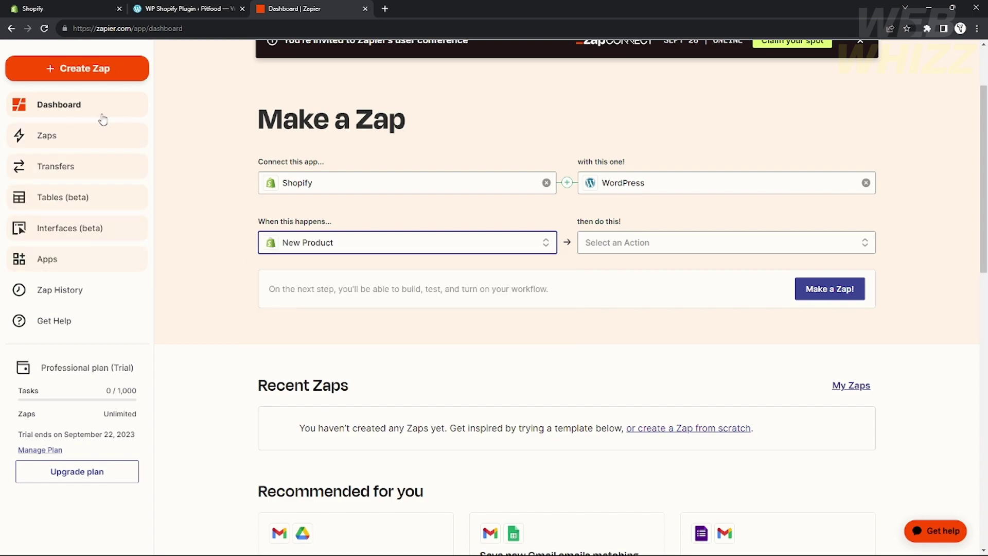
- Set the Zap's WordPress action to Create Post
left_click(645, 250)
scroll(667, 297, "down", 2)
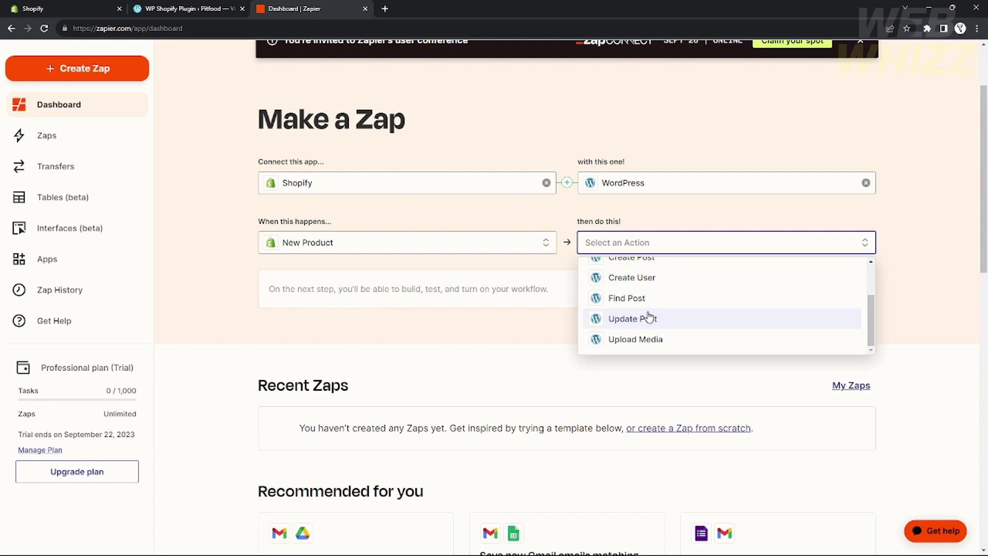
scroll(646, 319, "up", 3)
left_click(645, 315)
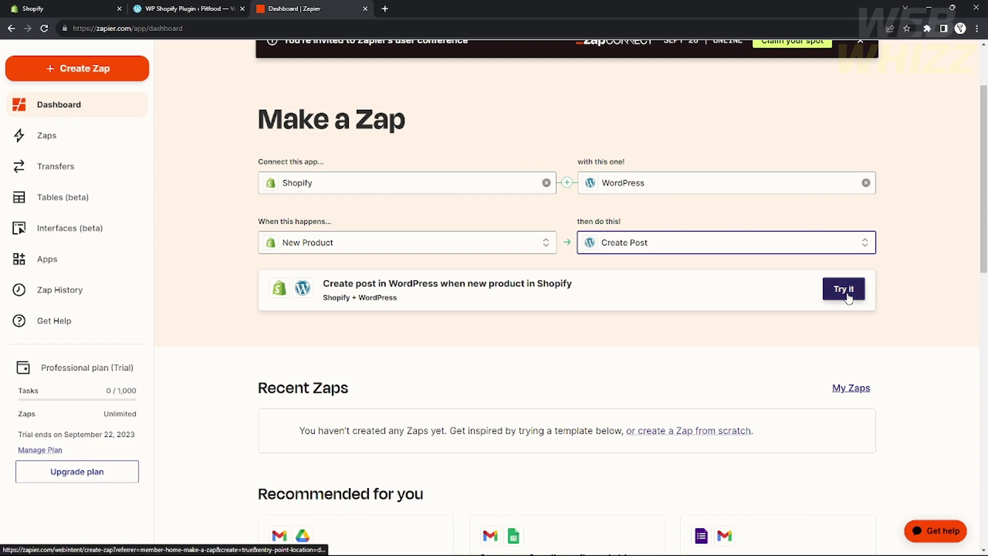
- Open the Shopify-to-WordPress Zap in the editor and dismiss the "Learn the basics" card
scroll(503, 355, "up", 2)
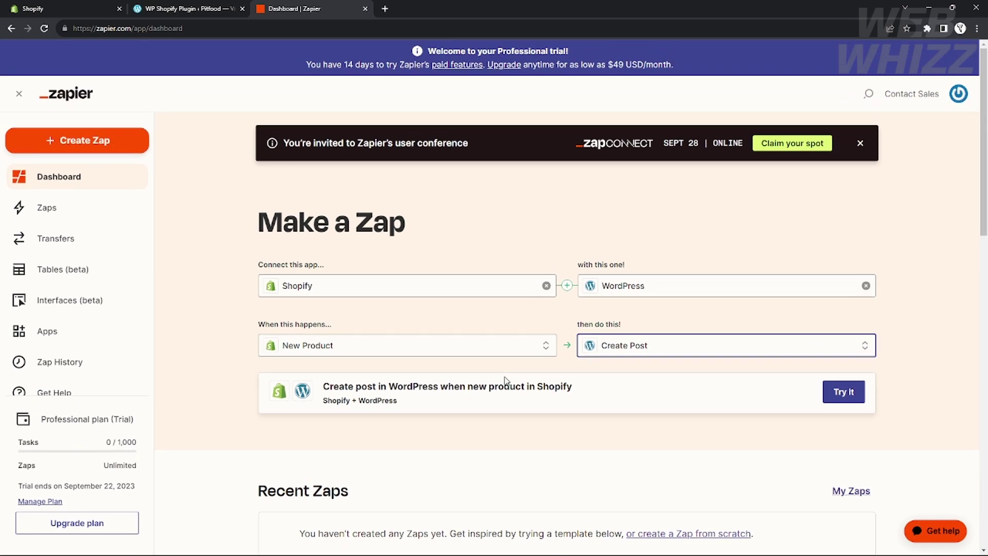
left_click(847, 400)
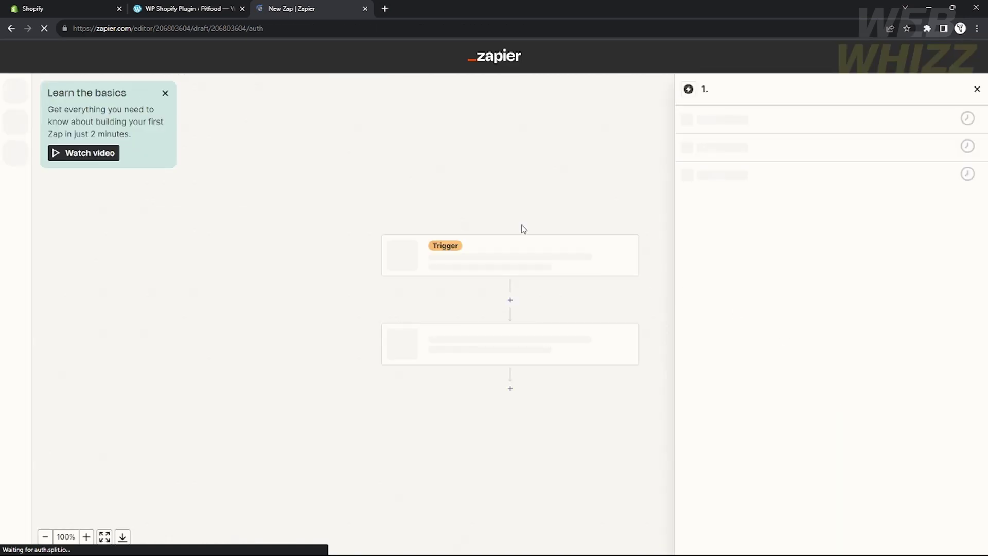
left_click(164, 95)
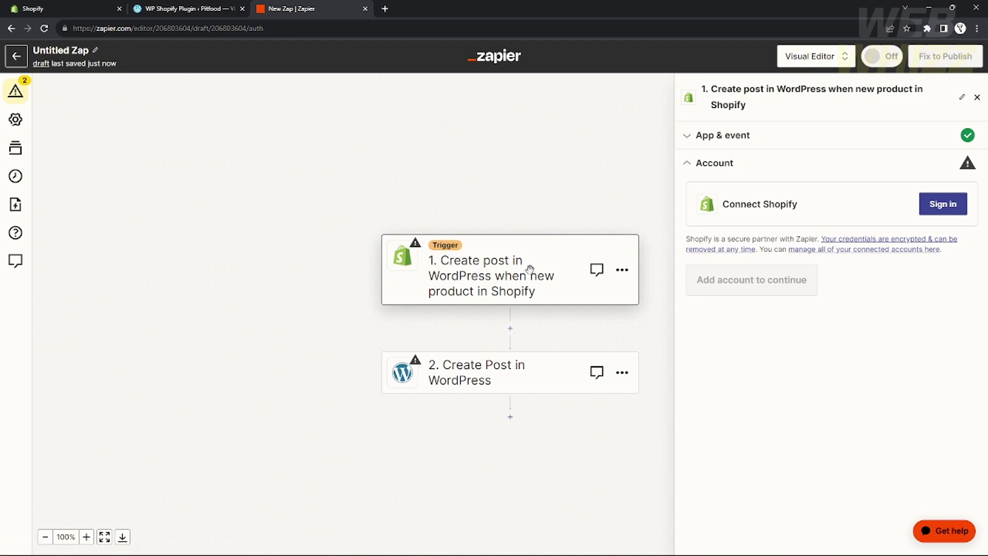
- Review the Zap's trigger and action steps and expand the app and event settings of the Shopify trigger
scroll(525, 296, "down", 2)
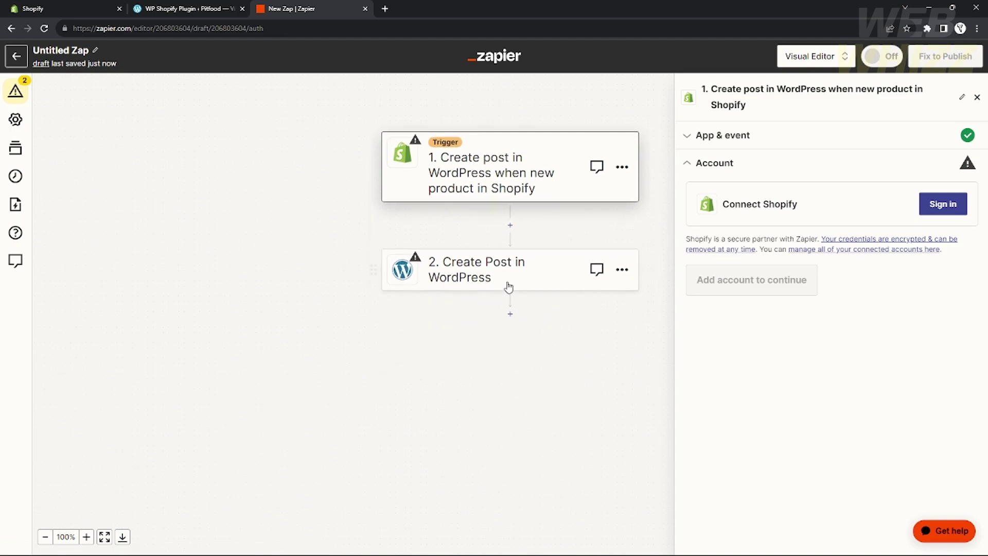
scroll(527, 292, "up", 2)
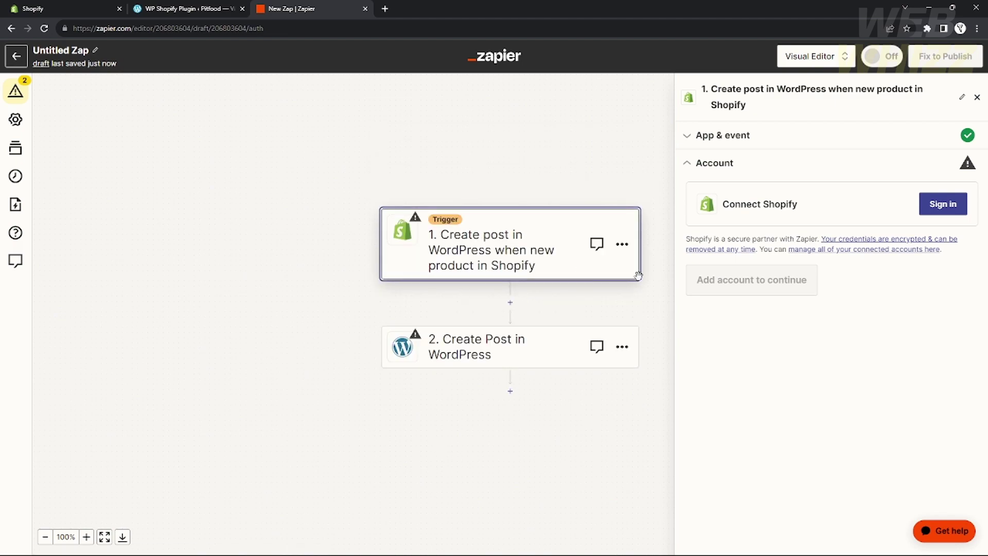
left_click(622, 245)
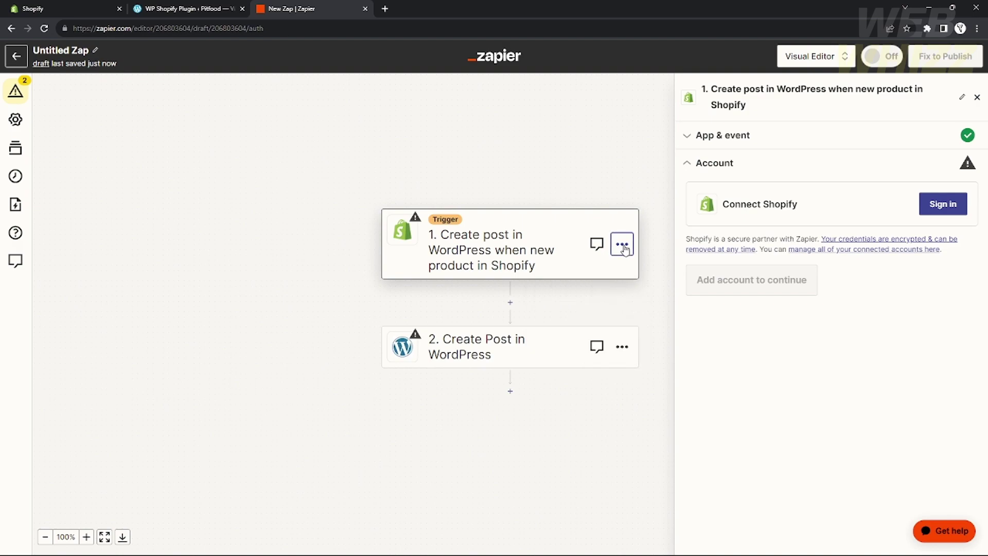
left_click(598, 245)
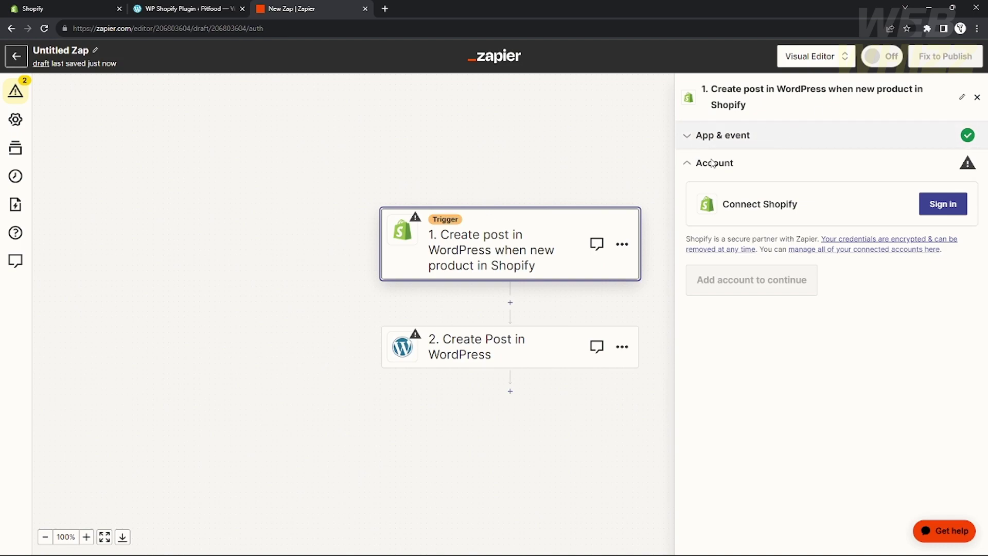
left_click(709, 127)
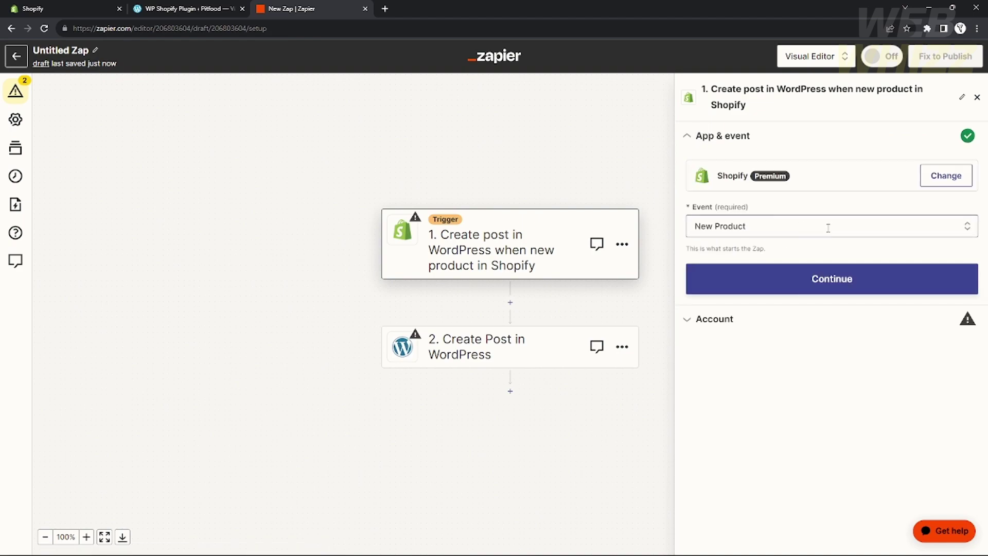
- Proceed to the trigger's account section and start signing in to connect a Shopify account
left_click(836, 280)
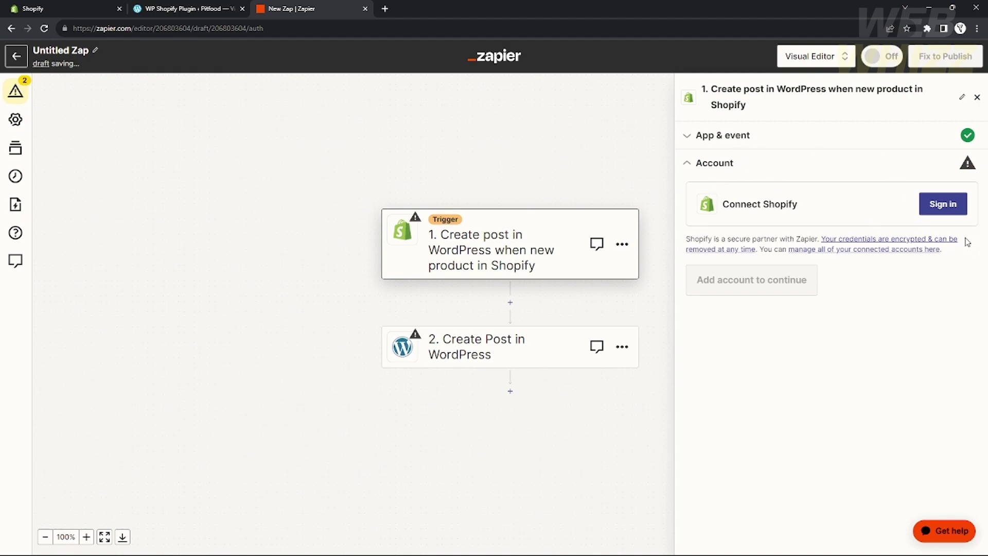
left_click(940, 215)
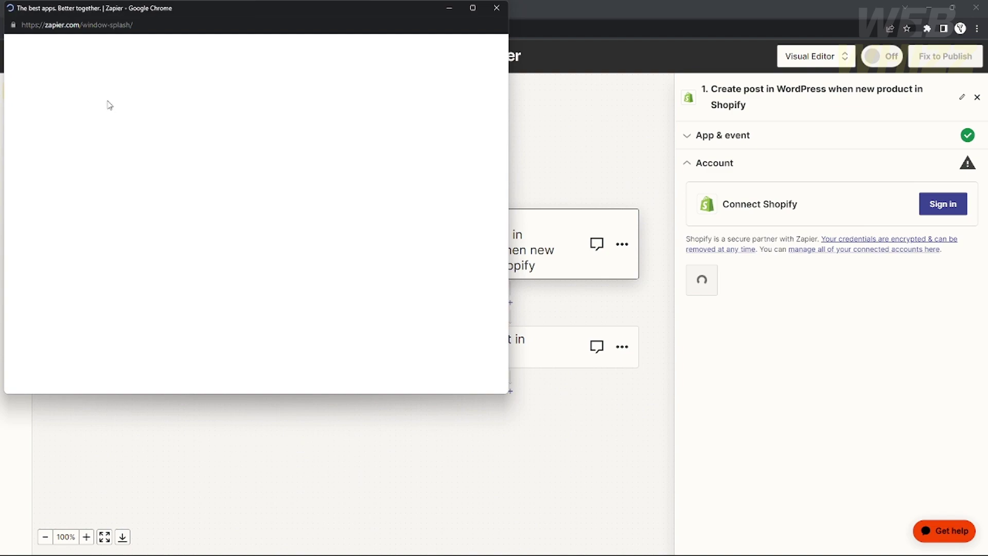
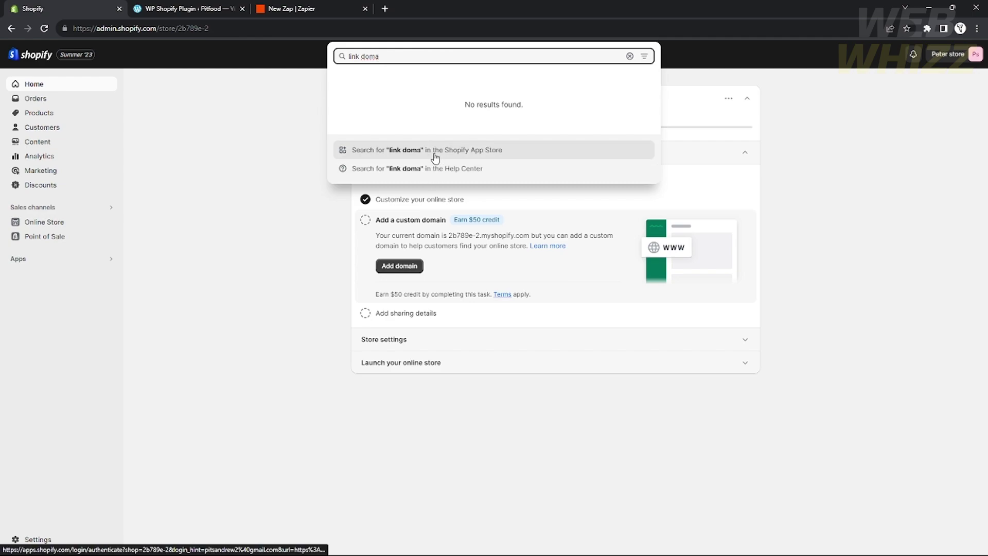
- Search the Shopify admin for "link domain" and look through the Brand settings page
type("in")
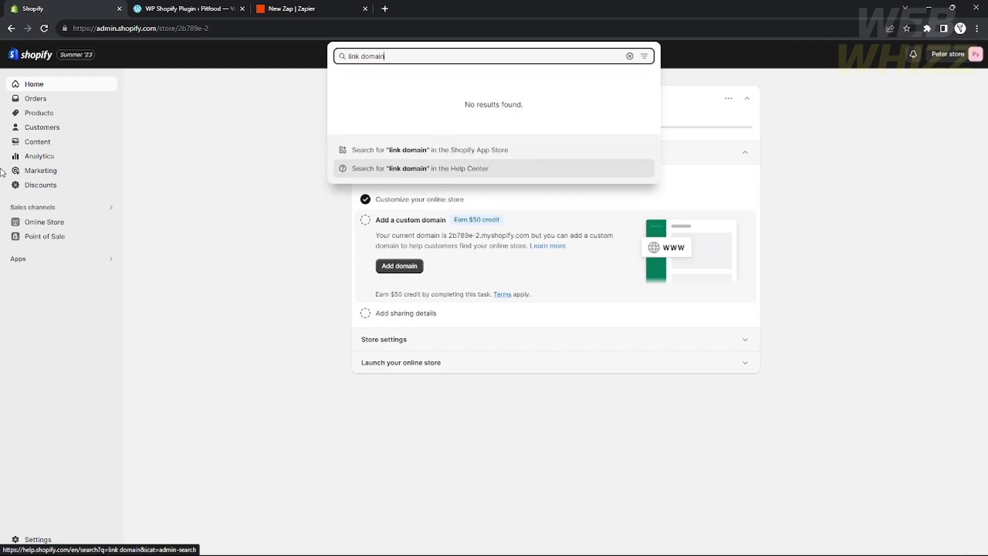
left_click(278, 87)
left_click(445, 58)
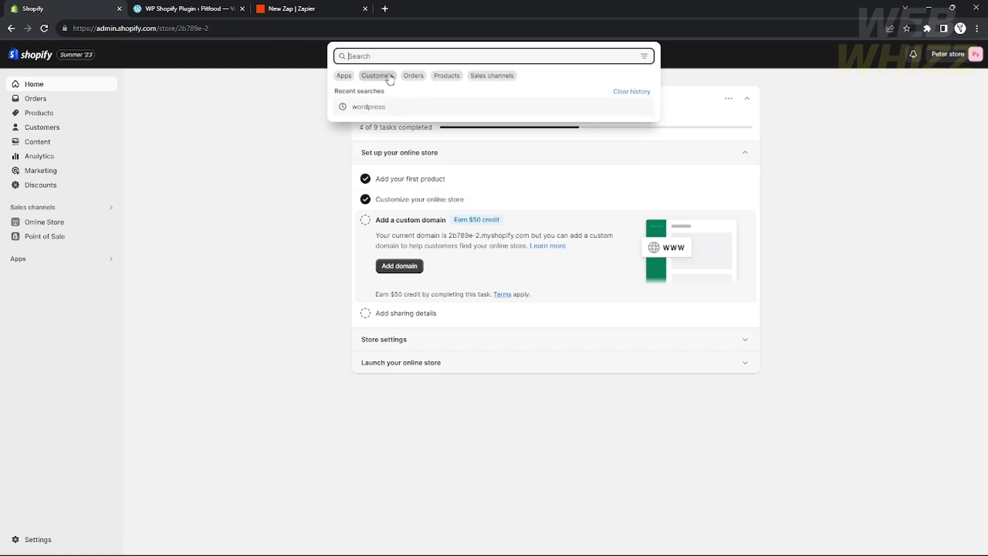
type("link domain")
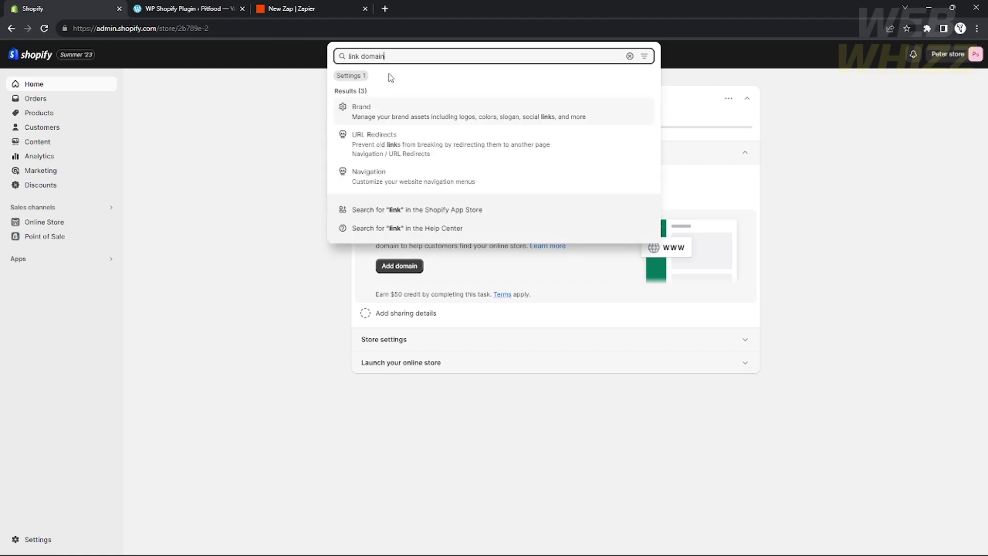
key("Return")
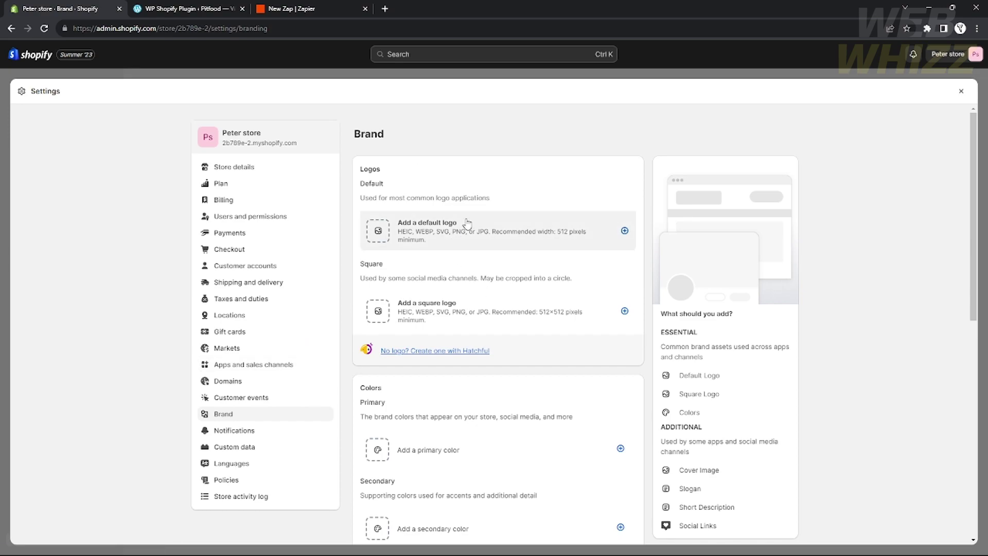
scroll(423, 222, "down", 5)
scroll(427, 248, "down", 4)
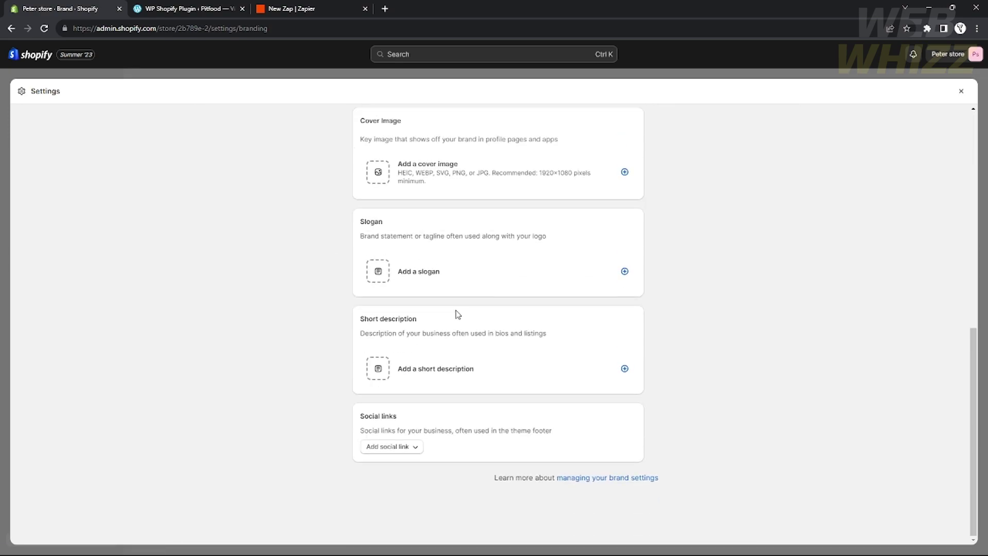
scroll(468, 326, "up", 7)
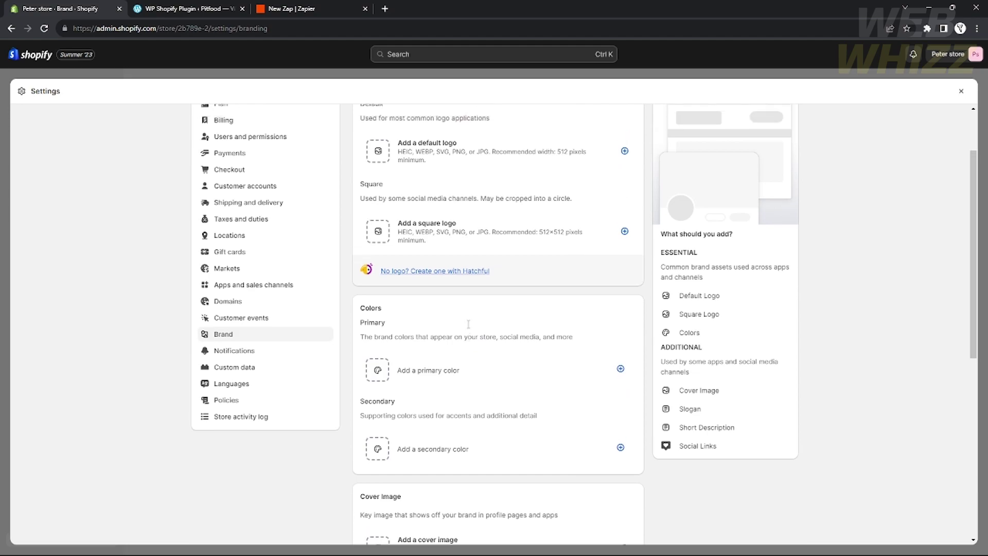
scroll(468, 324, "up", 2)
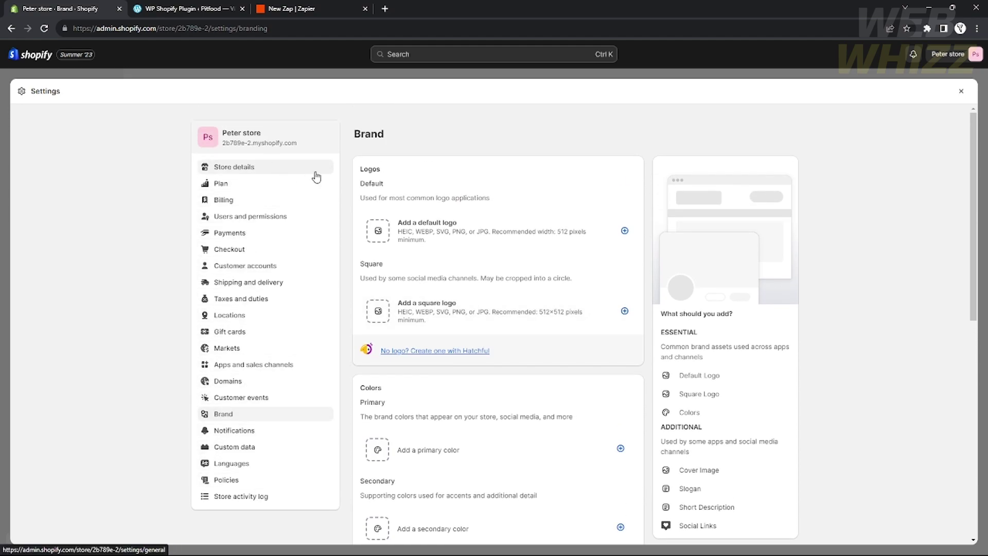
- Open the store details in the Shopify settings and copy the subdomain part of the store's myshopify.com address
left_click(288, 167)
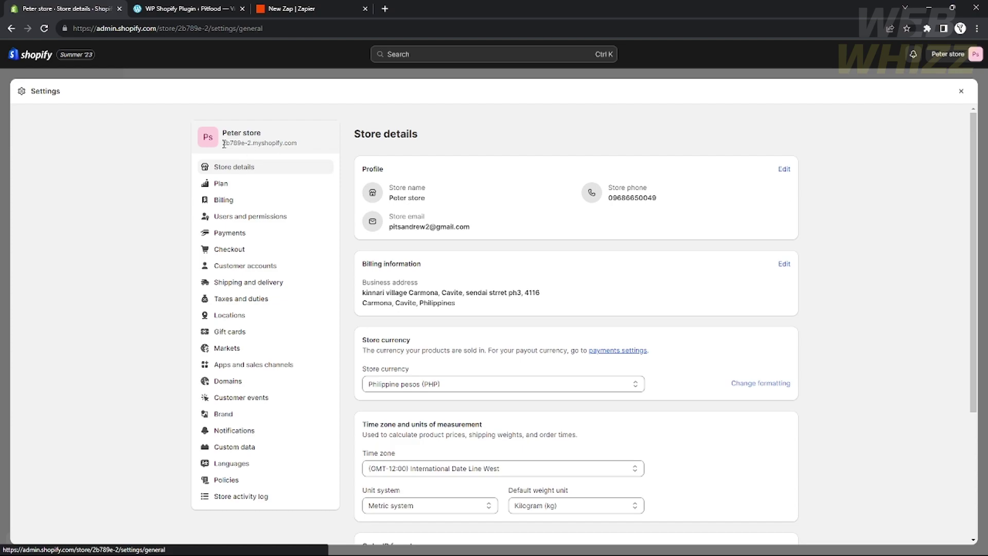
left_click_drag(229, 144, 250, 145)
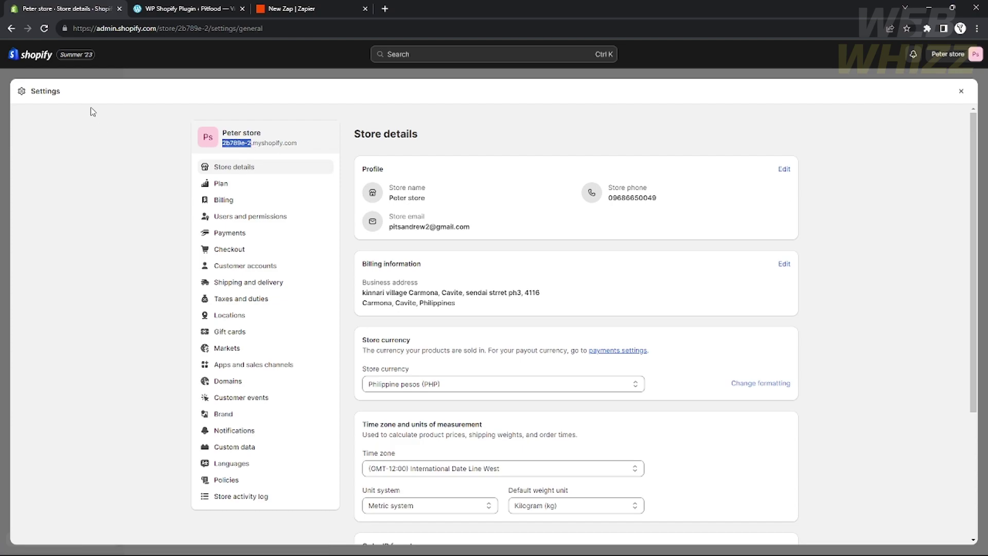
left_click(962, 93)
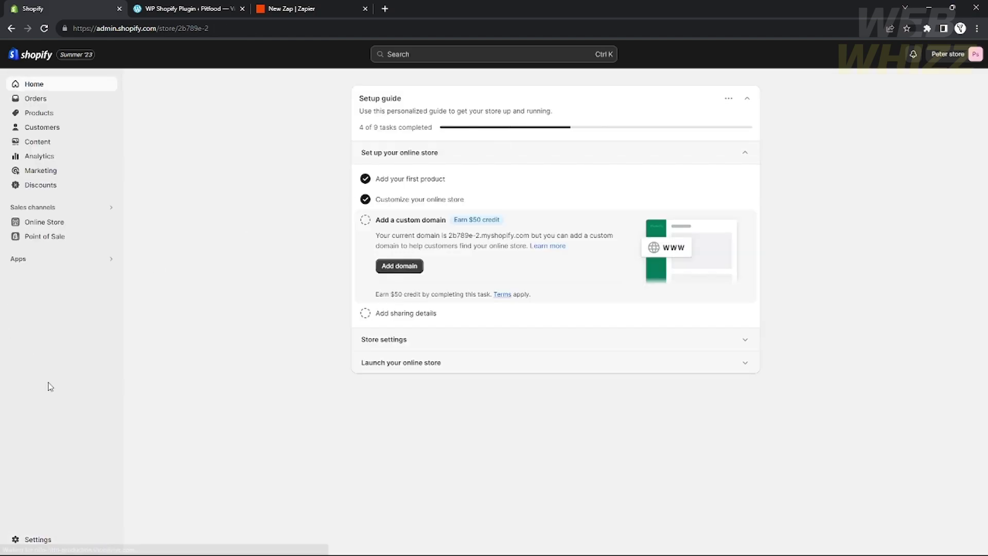
left_click(37, 540)
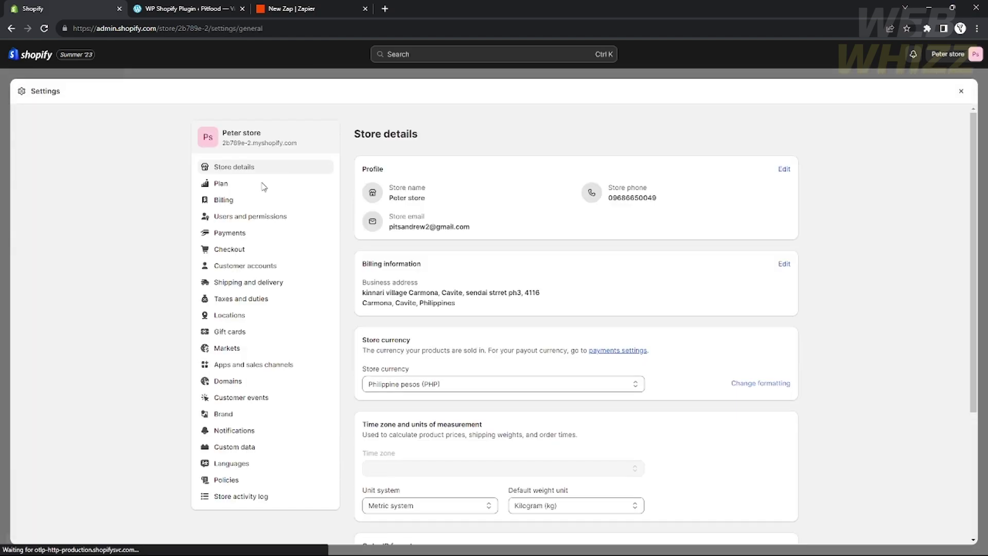
left_click_drag(223, 144, 251, 145)
key("ctrl+c")
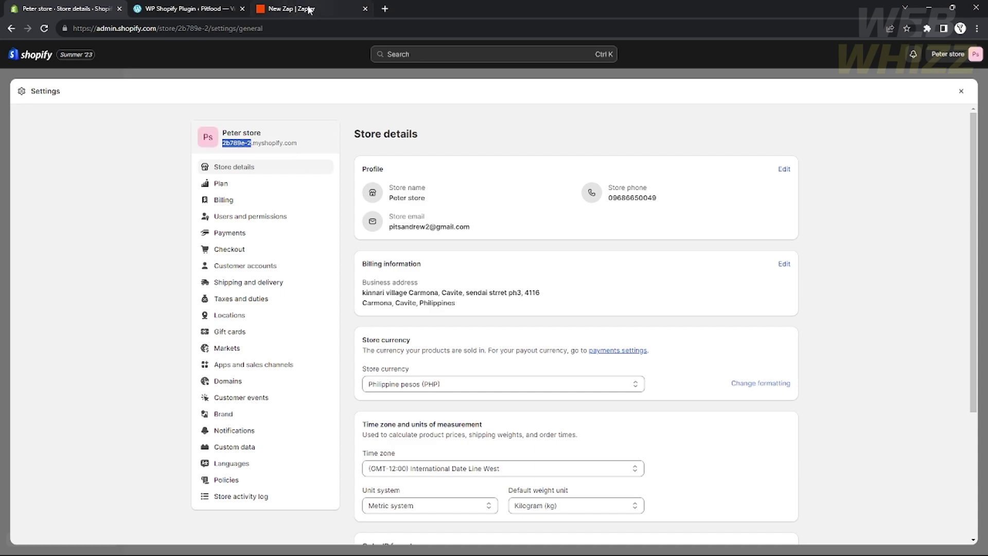
- Switch back to Zapier, enter the copied store subdomain in the Shopify access request and continue to Shopify
left_click(265, 10)
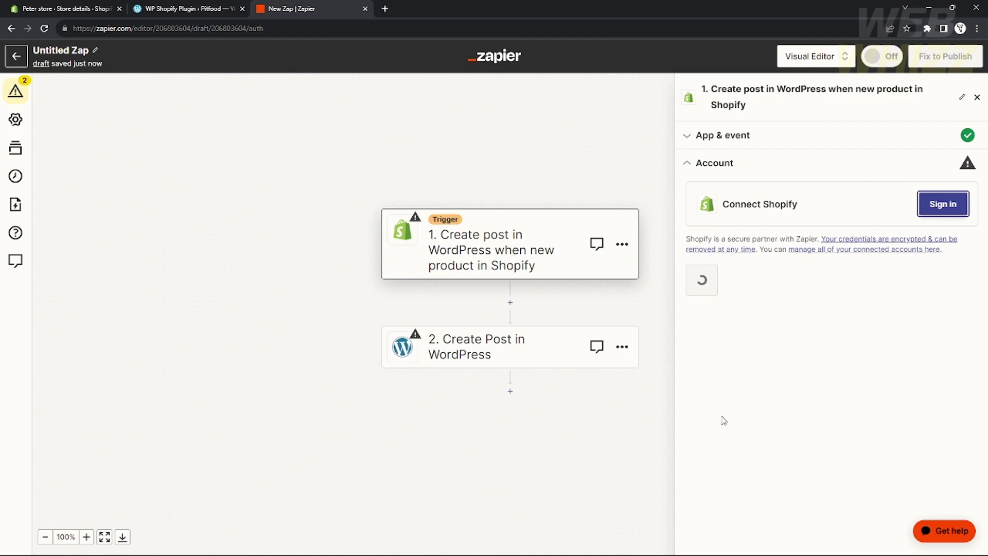
mouse_move(676, 543)
left_click(713, 513)
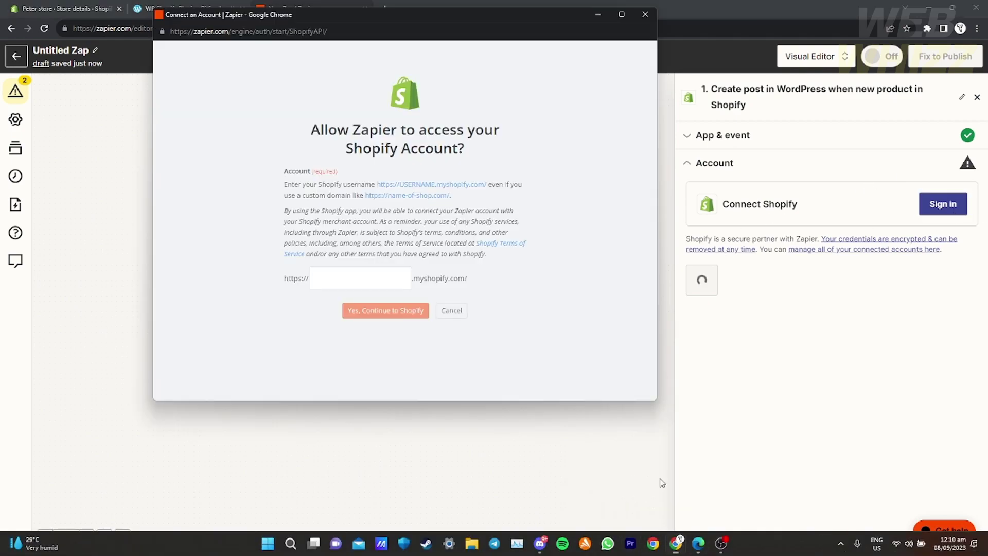
key("ctrl+v")
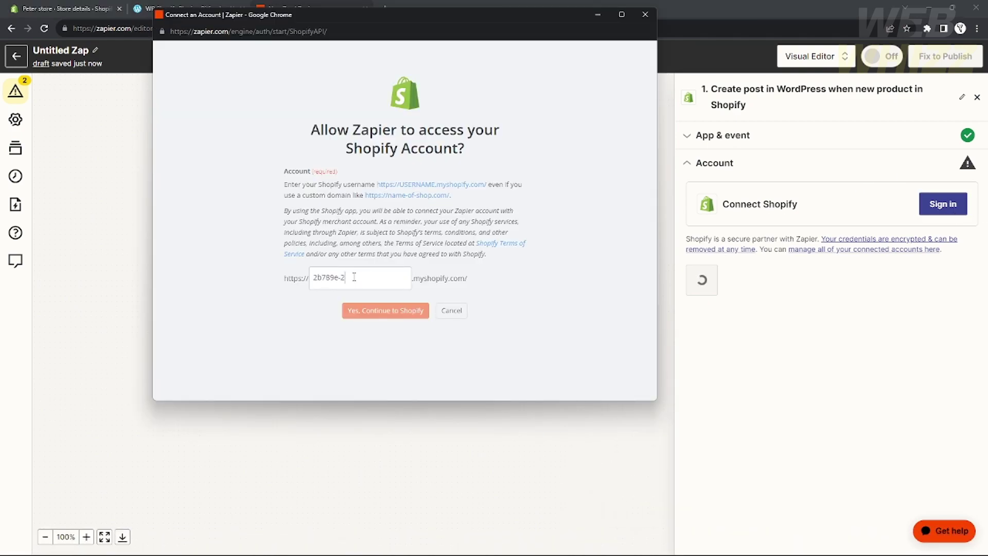
left_click(391, 317)
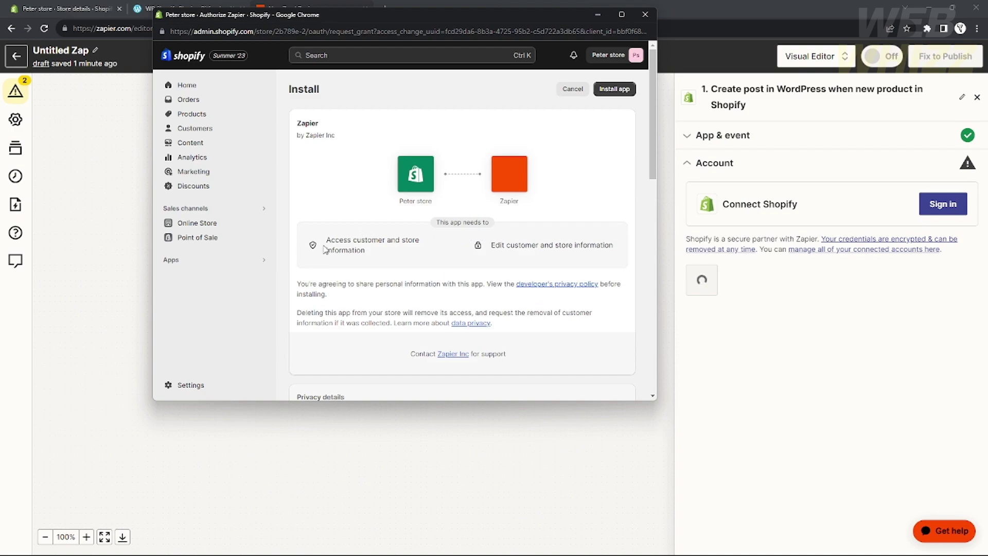
- Install the Zapier app on the Shopify store after reviewing its permissions, and continue to the trigger's test section
scroll(442, 309, "down", 10)
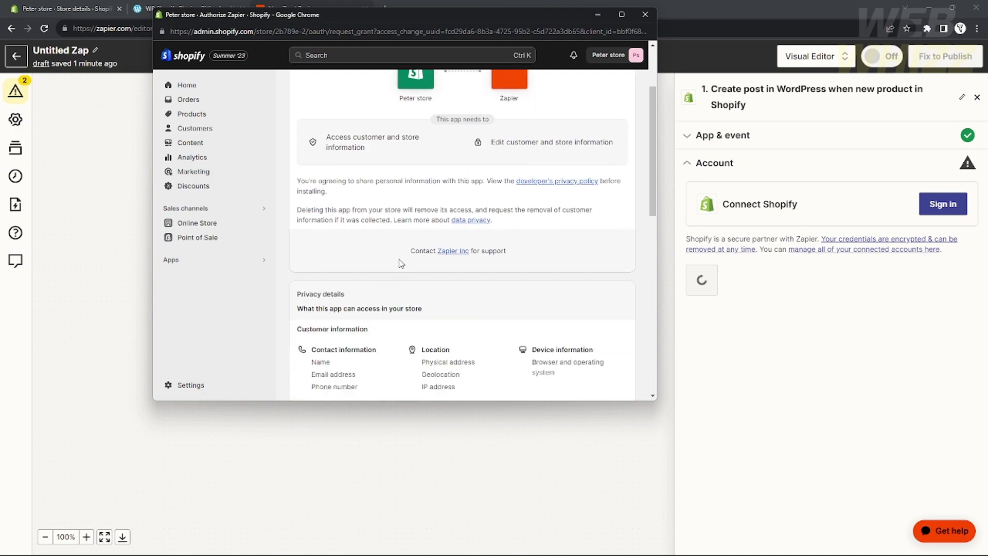
scroll(330, 213, "up", 4)
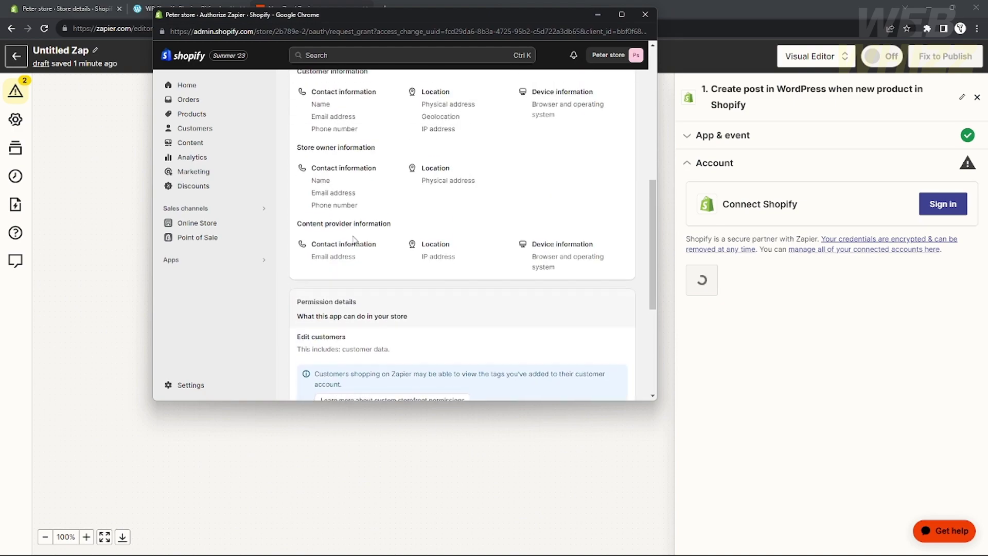
scroll(350, 222, "down", 5)
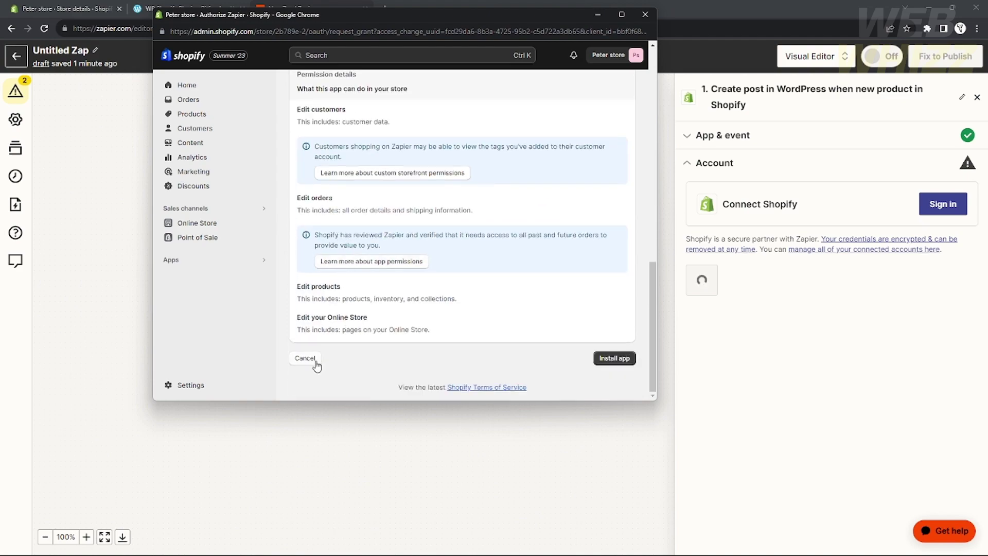
scroll(571, 334, "up", 10)
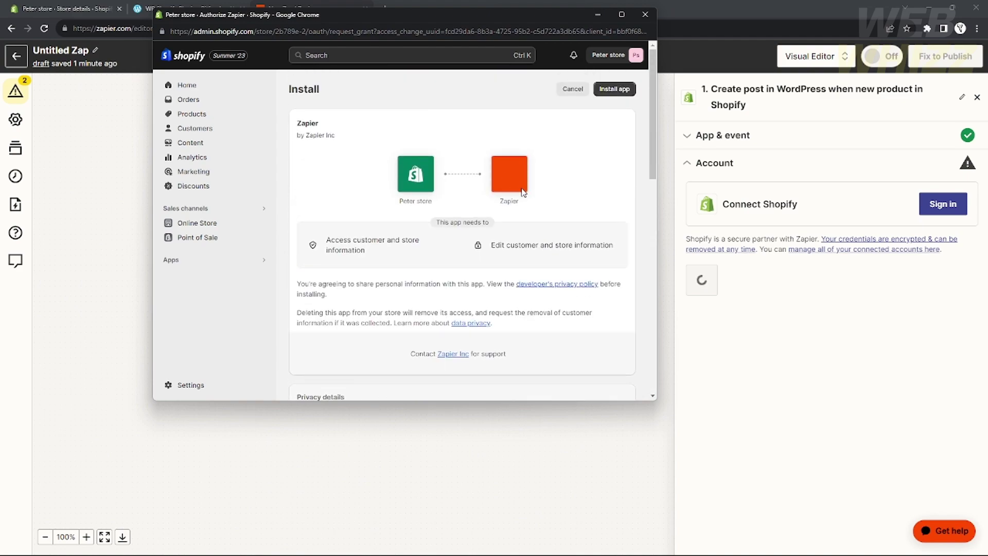
scroll(523, 192, "down", 10)
left_click(614, 358)
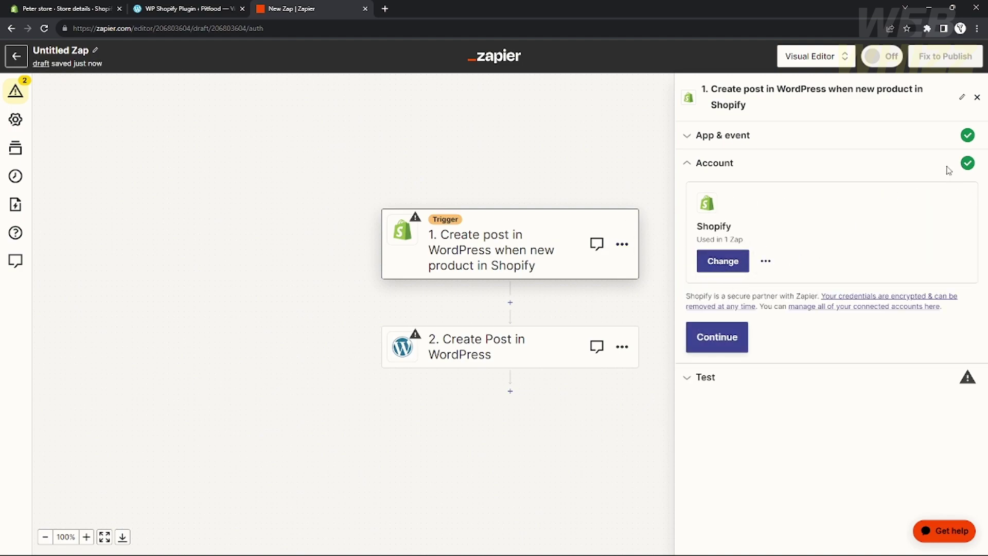
left_click(741, 344)
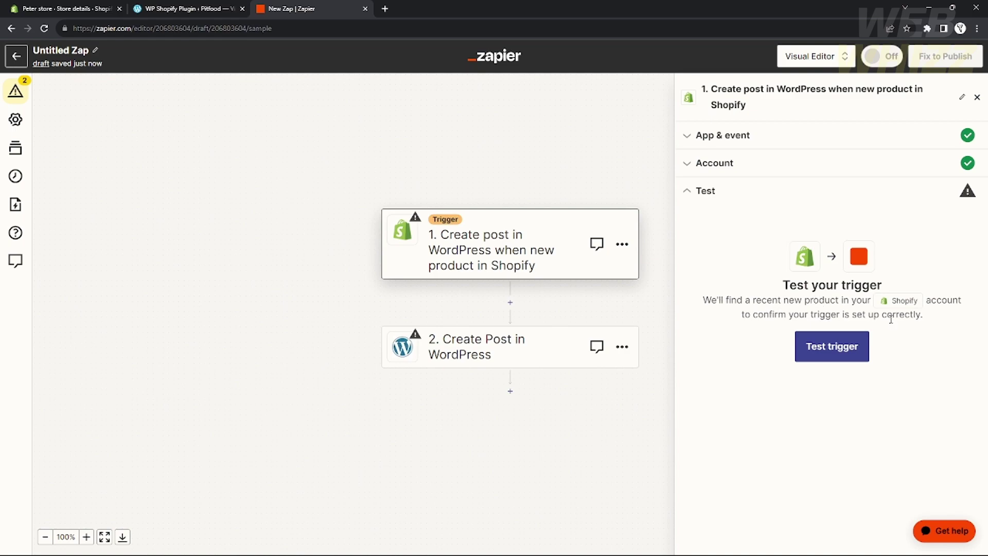
- Switch to the Shopify admin and start adding a new product titled "Short nike"
left_click(93, 11)
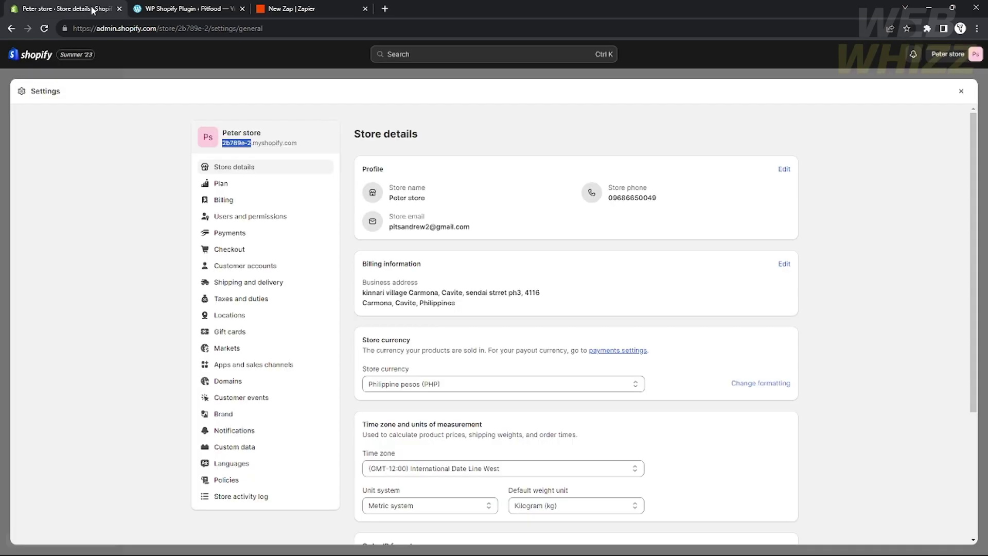
left_click(962, 91)
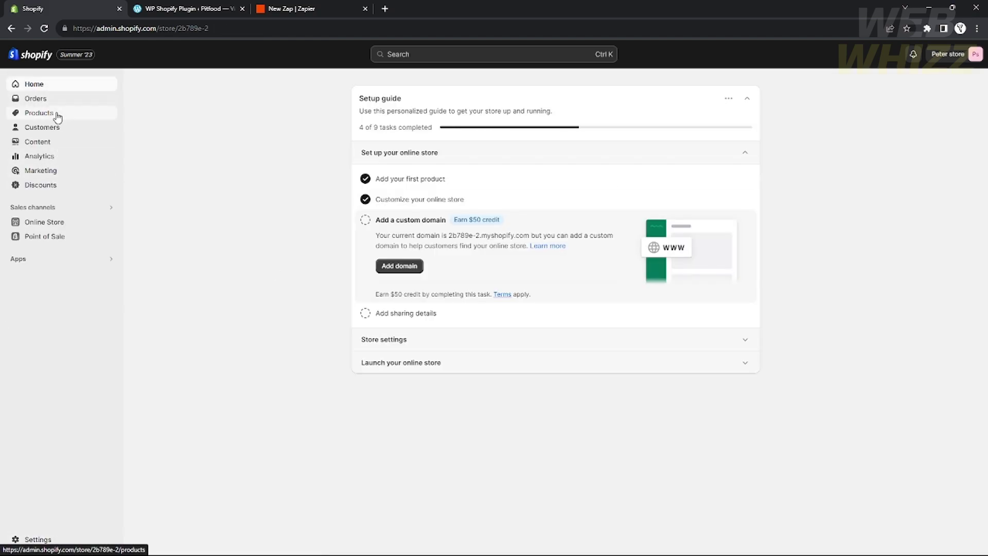
left_click(57, 115)
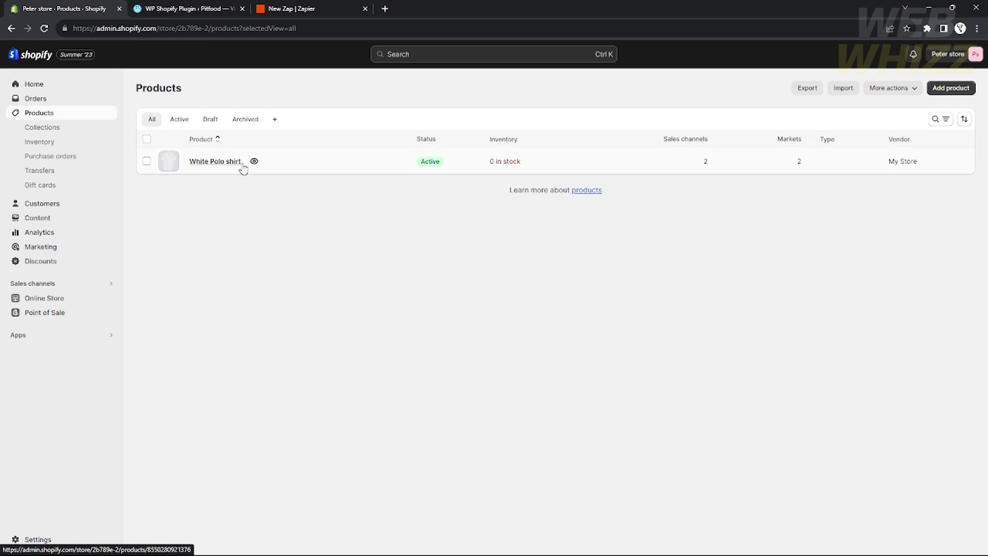
left_click(957, 86)
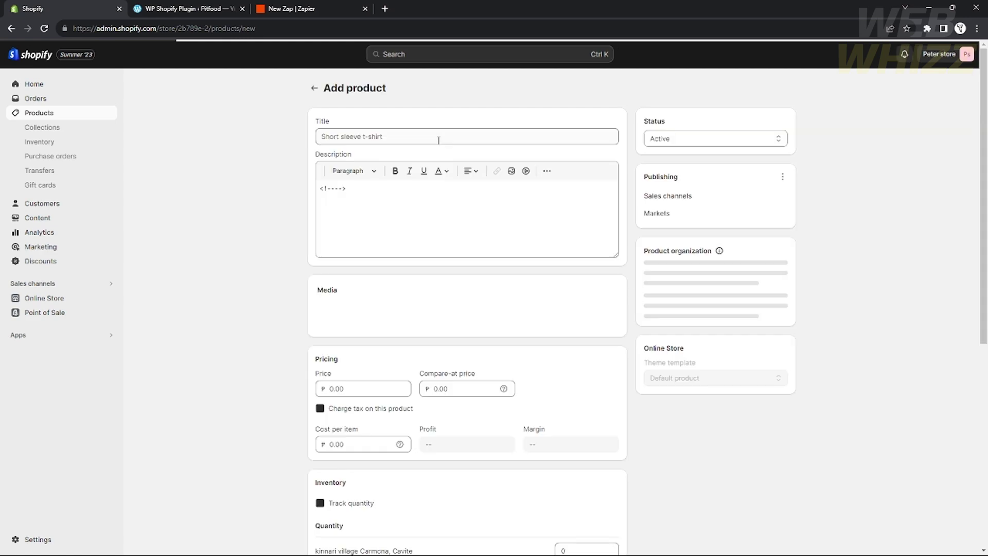
left_click(396, 137)
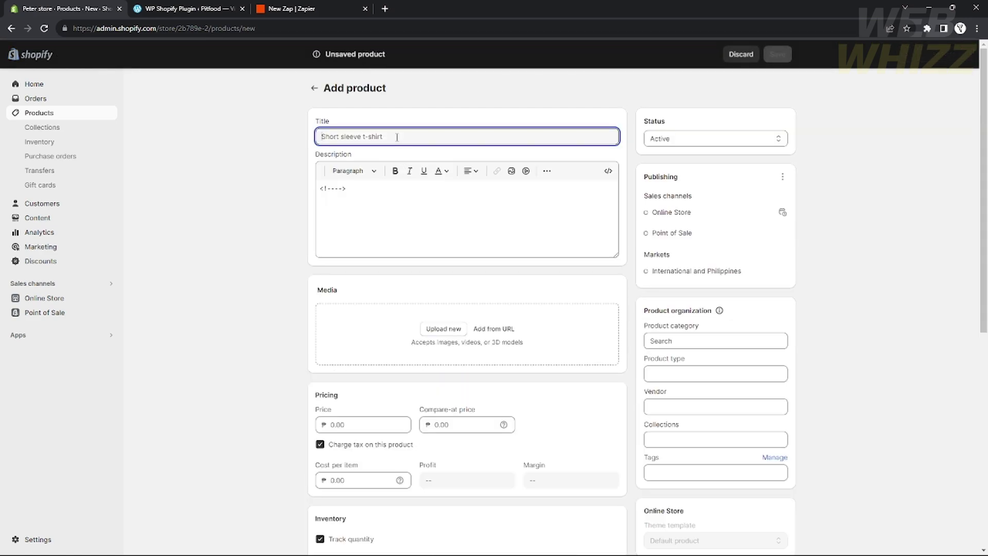
type("Short nike")
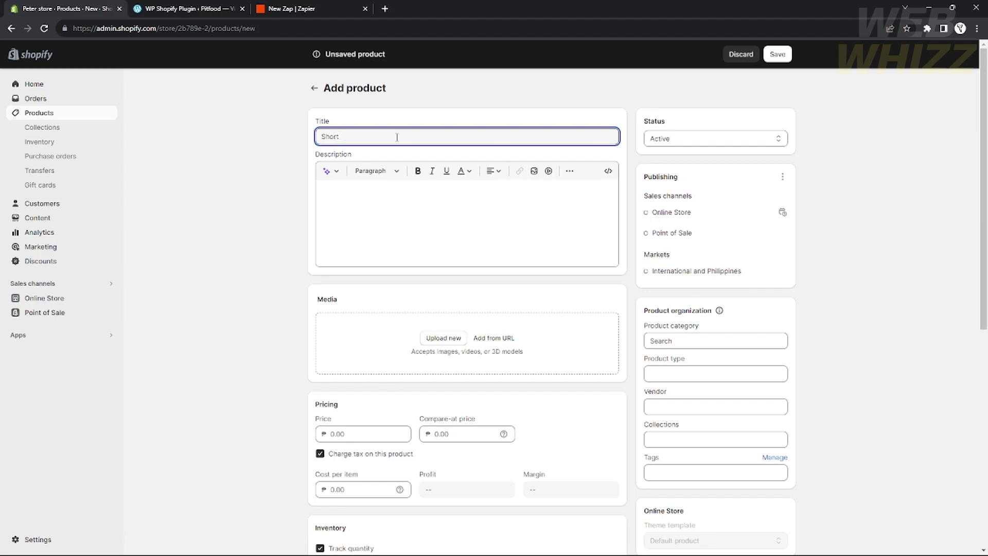
left_click(390, 254)
- Search Google for "nike shorts" in a new browser tab
left_click(384, 8)
type("g")
key("Return")
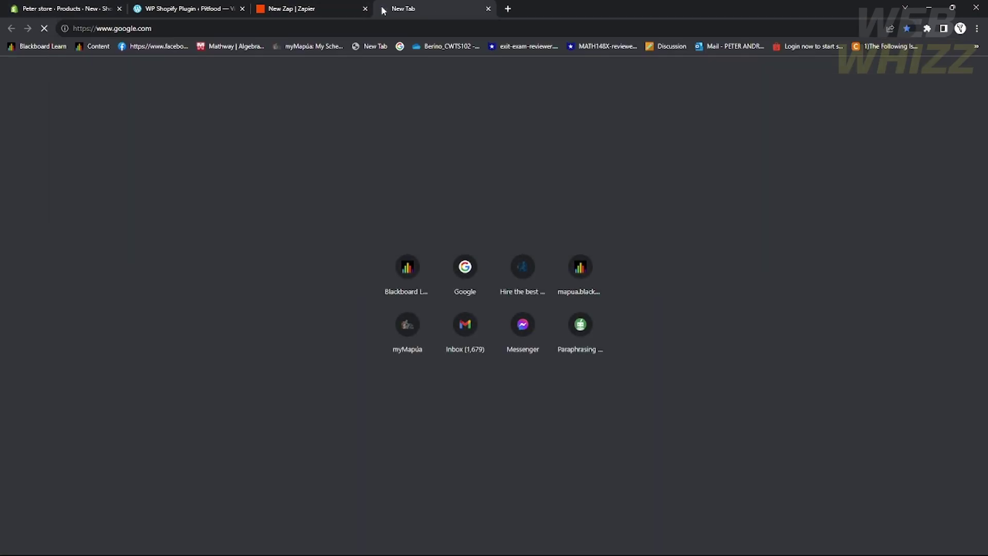
type("n")
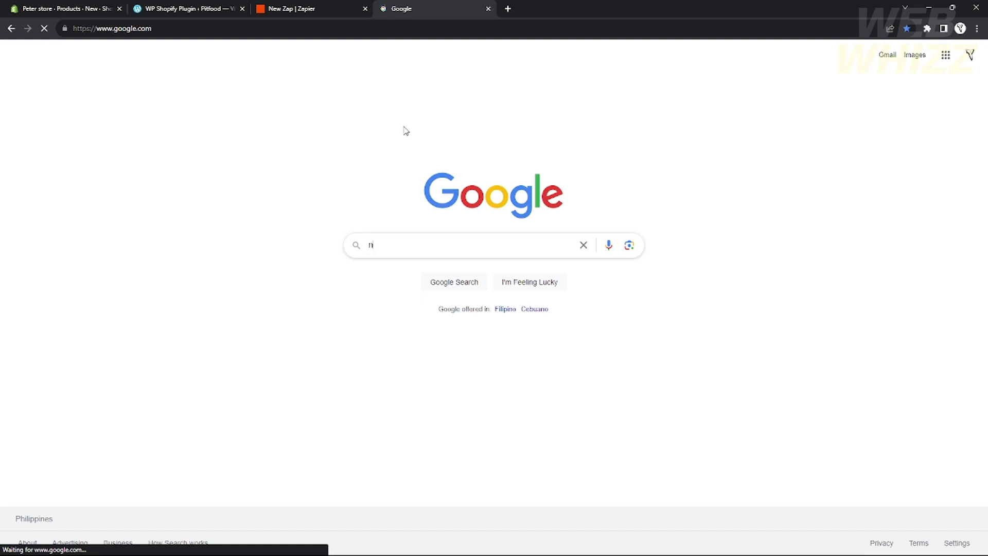
type("ike")
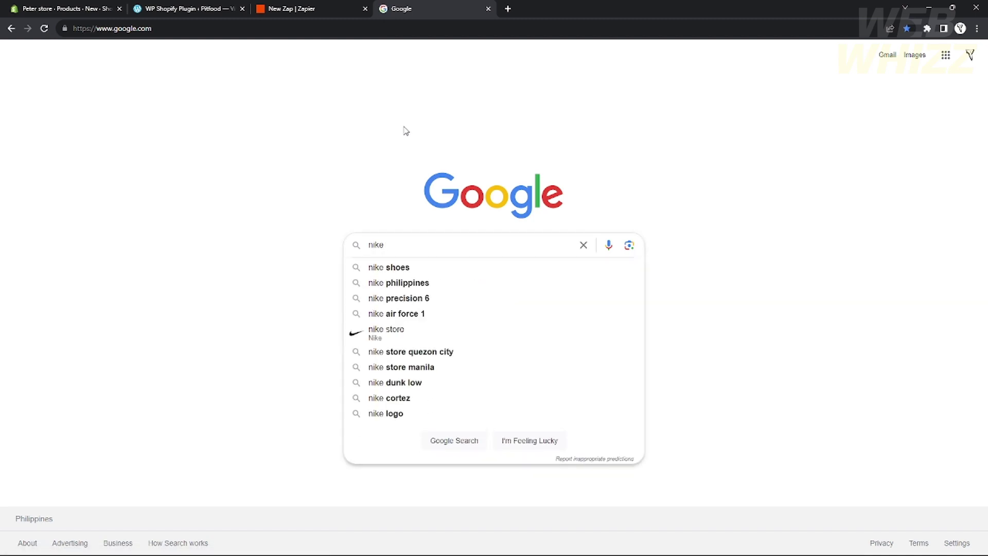
type(" shorts")
key("Return")
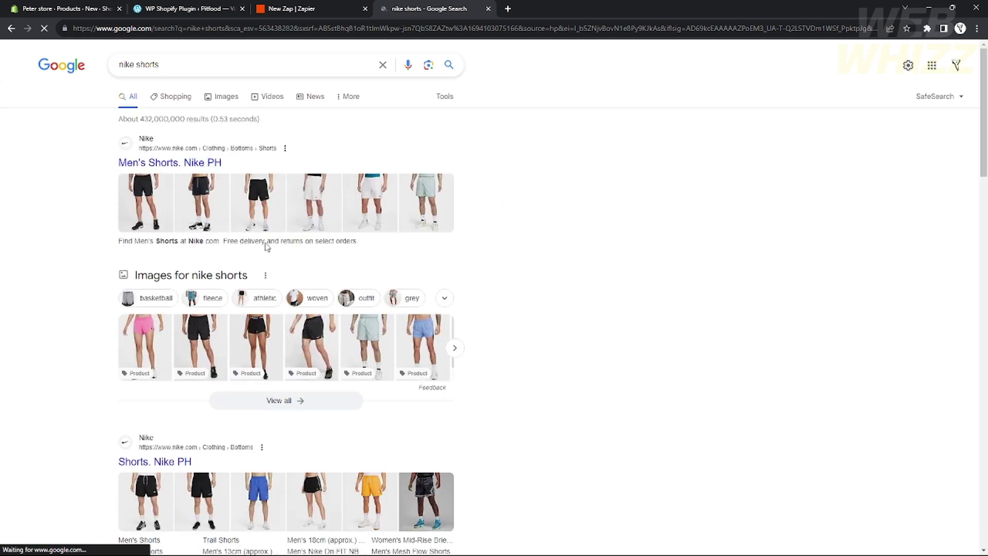
- Switch the "nike shorts" search to image results after briefly opening the Men's Shorts page
left_click(257, 211)
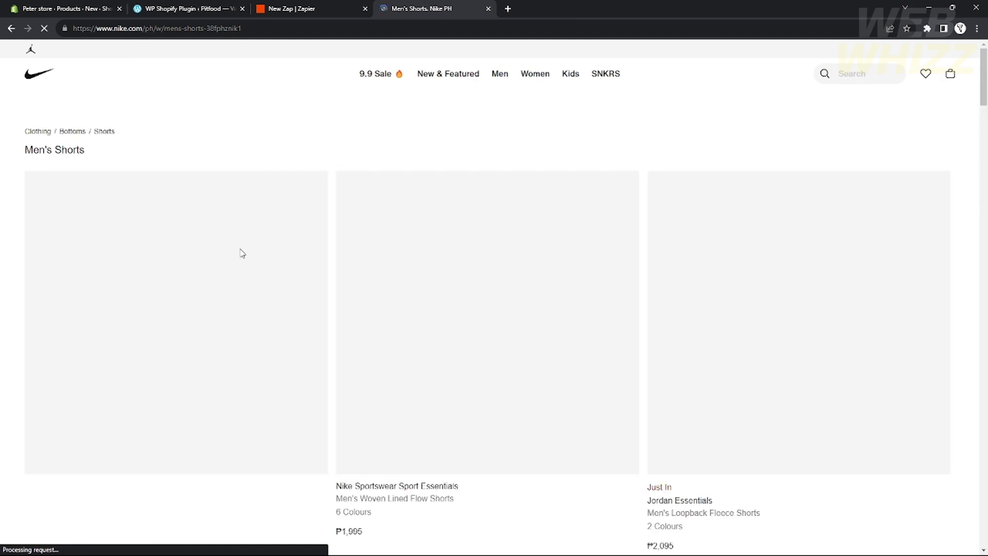
left_click(11, 28)
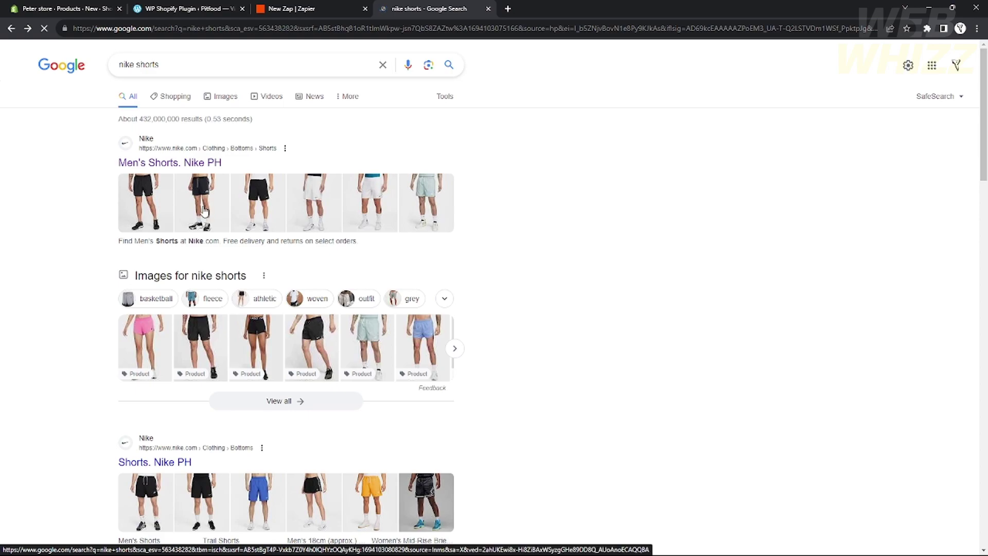
left_click(225, 95)
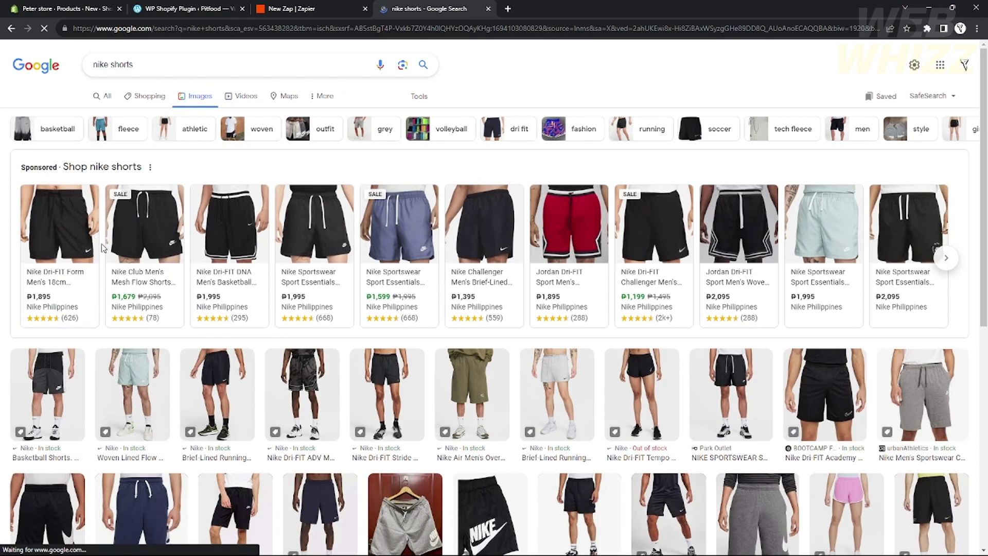
- Save the image of the black basketball shorts with white trim to the DATA (D:) drive as "short"
scroll(102, 248, "down", 4)
right_click(55, 319)
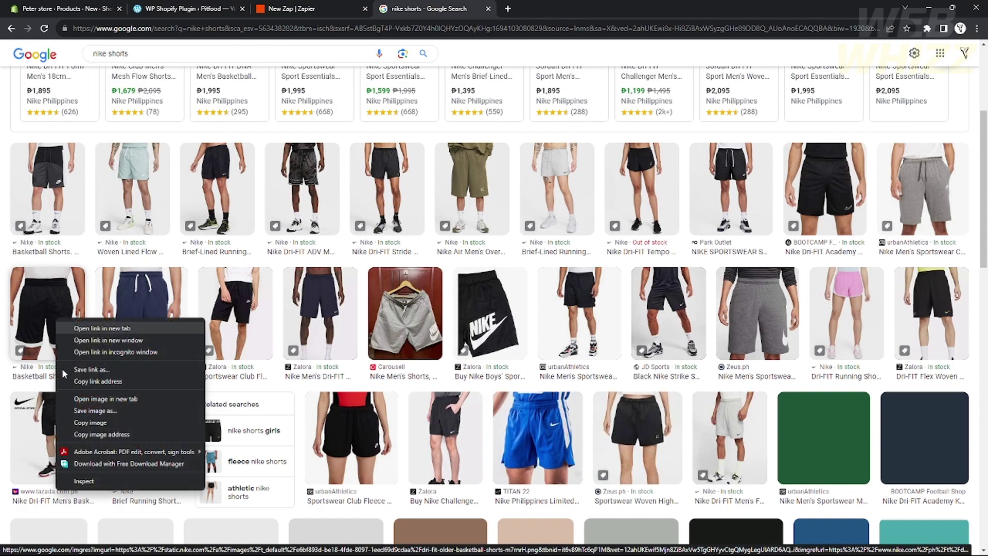
left_click(110, 411)
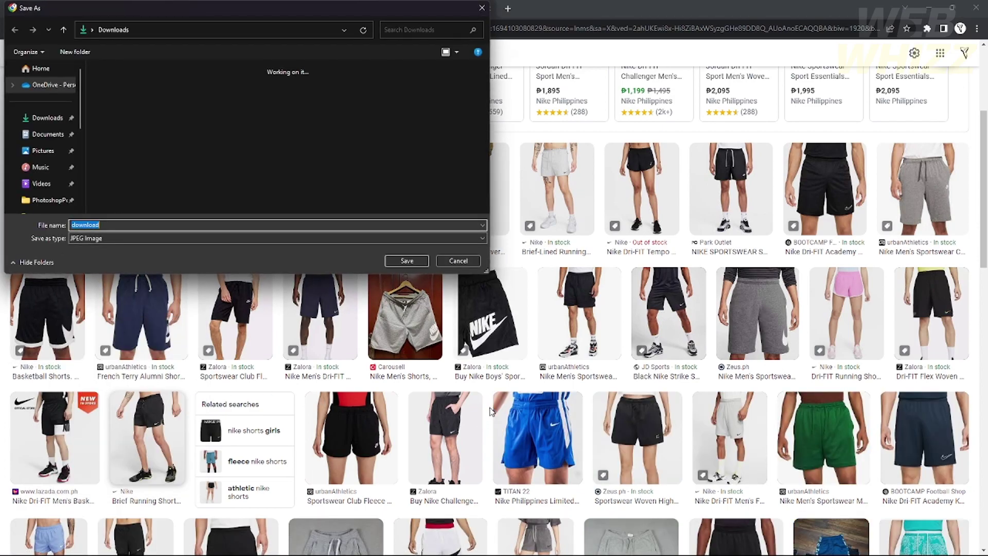
type("short")
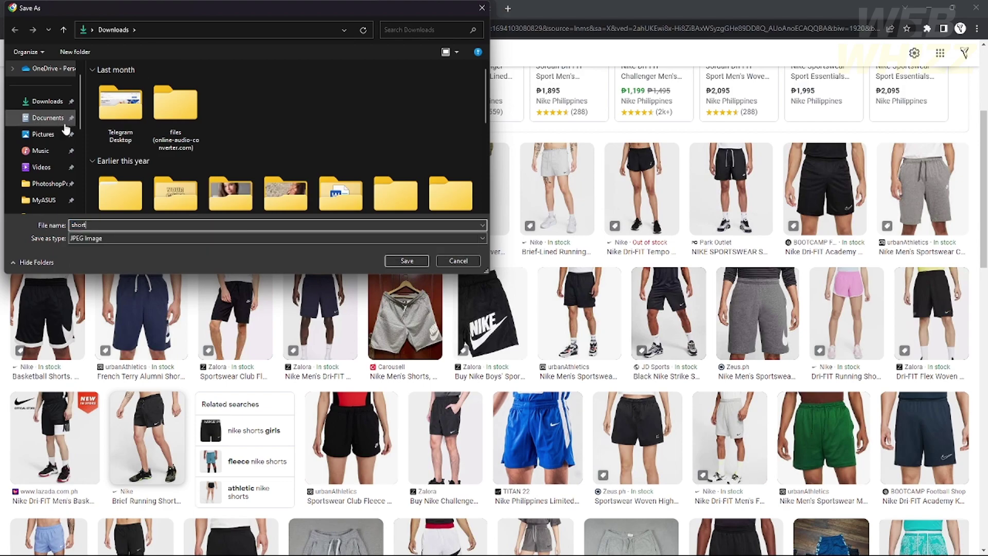
scroll(56, 171, "down", 3)
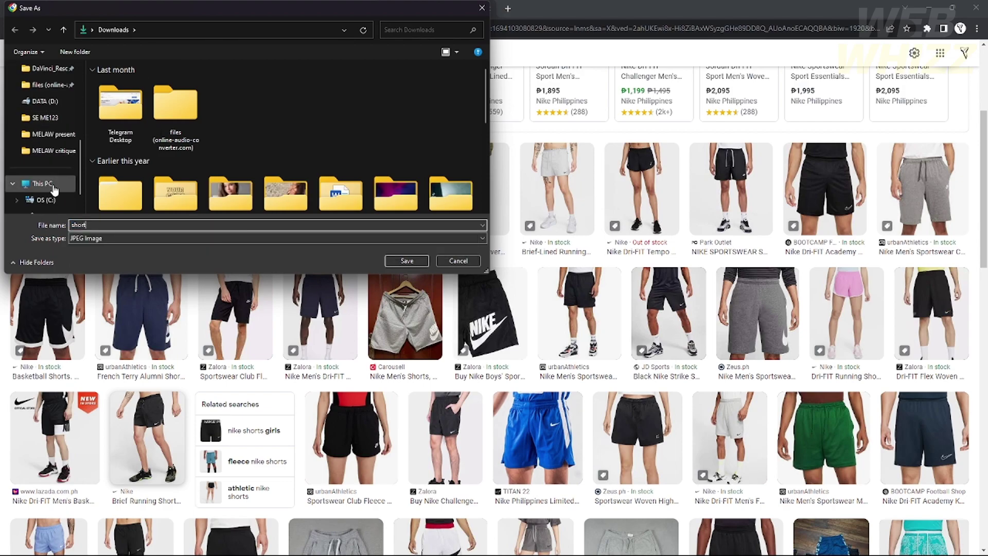
scroll(55, 174, "down", 2)
left_click(51, 183)
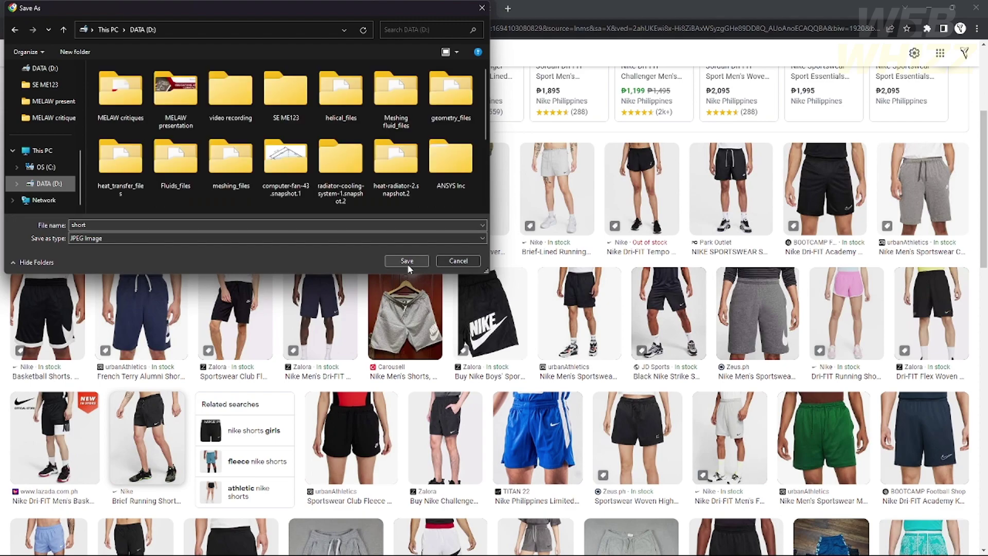
left_click(407, 261)
- Switch back to the Shopify product form and upload short.jpeg from the DATA (D:) drive as the product's media
left_click(67, 9)
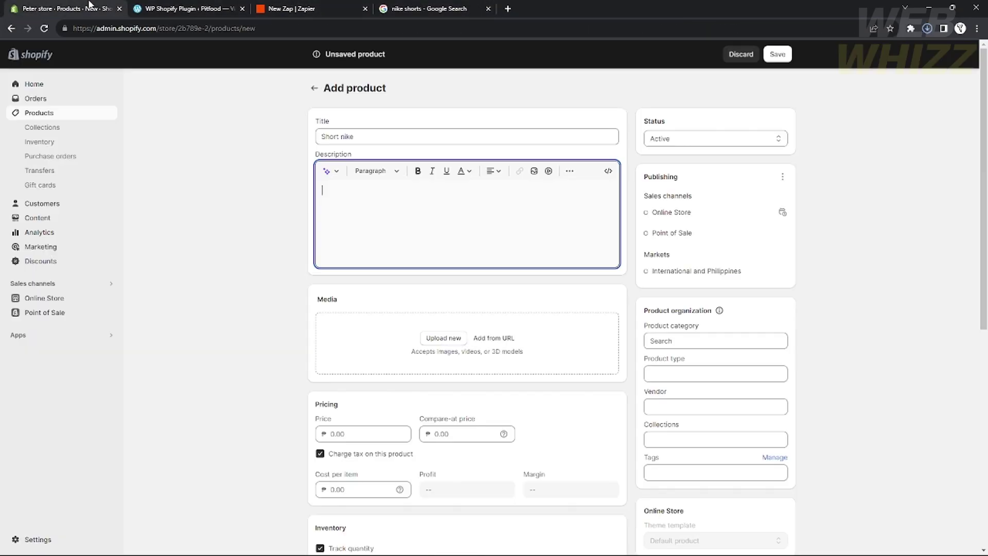
left_click(455, 339)
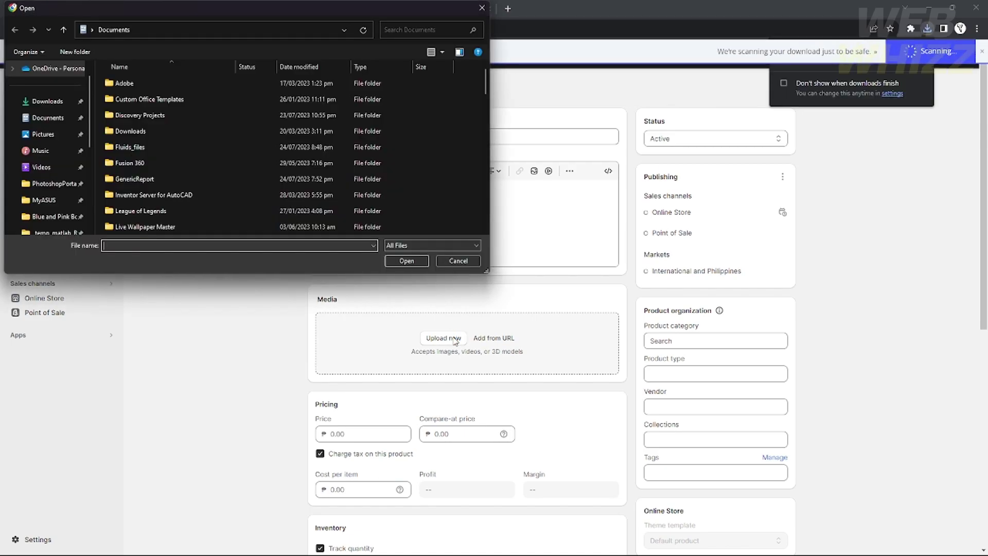
scroll(232, 196, "down", 10)
scroll(51, 206, "down", 6)
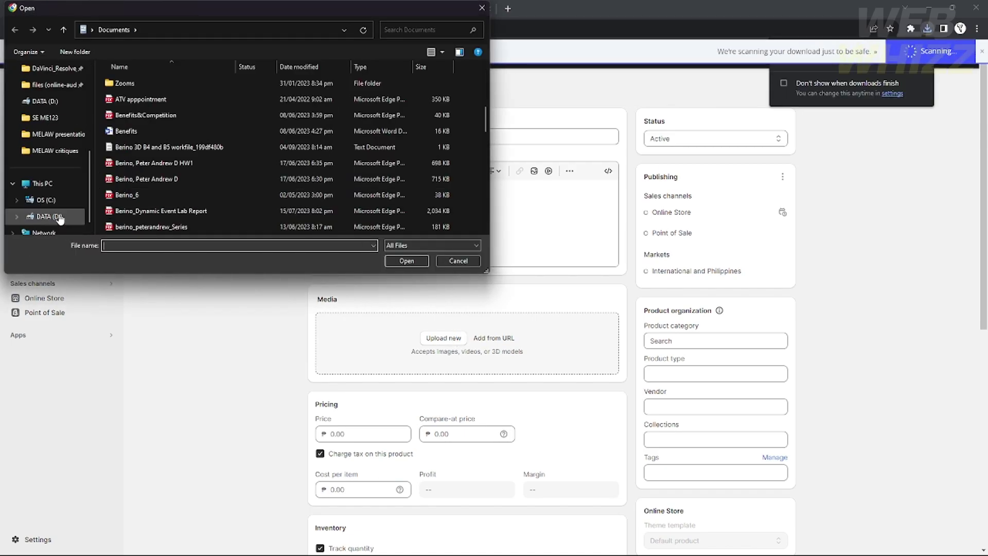
left_click(59, 217)
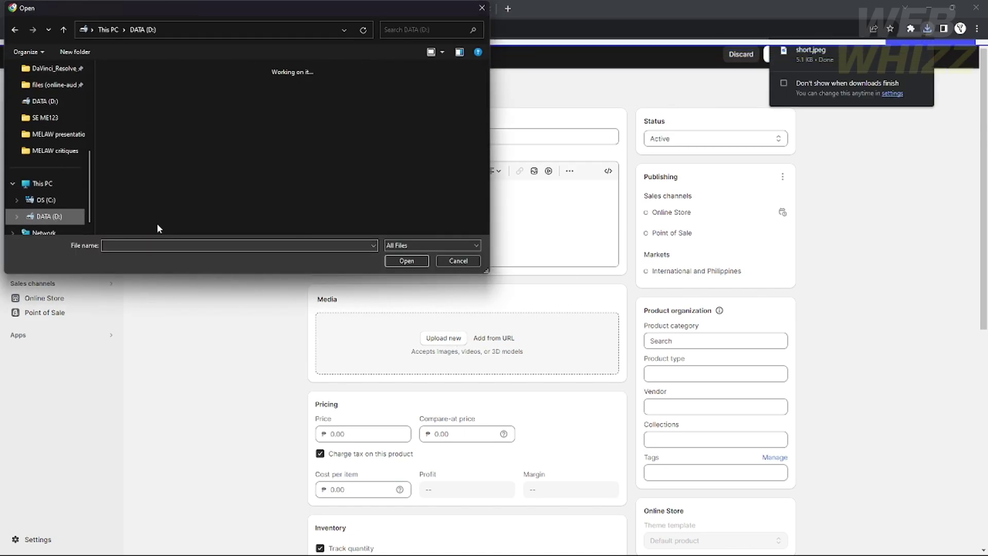
left_click(128, 247)
type("s")
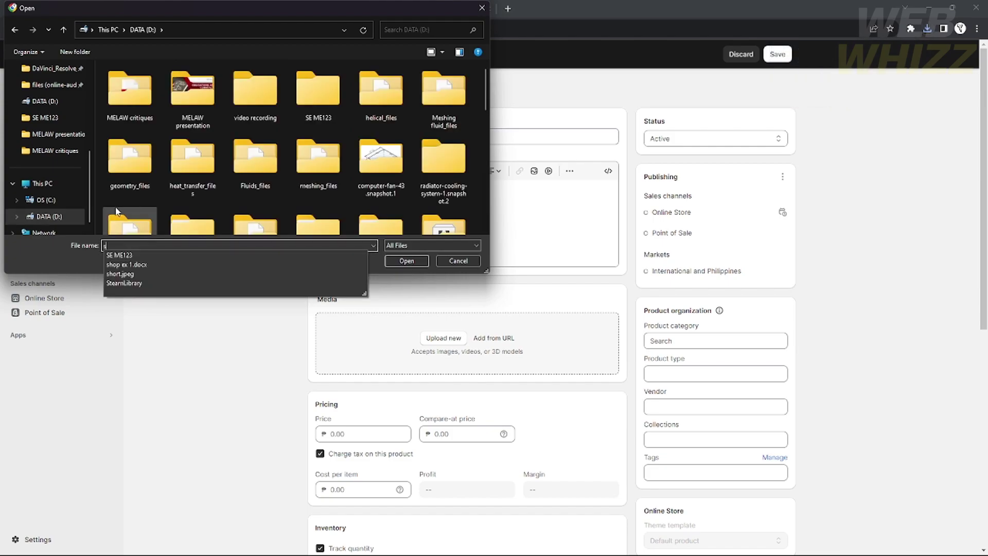
left_click(143, 274)
left_click(407, 261)
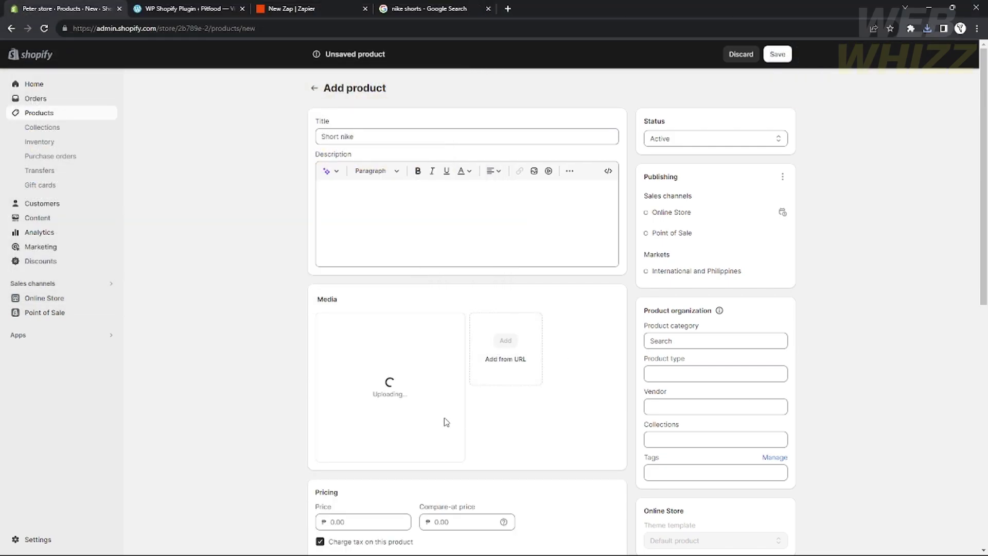
- Set the product's price to 500 and save the product
scroll(530, 350, "down", 4)
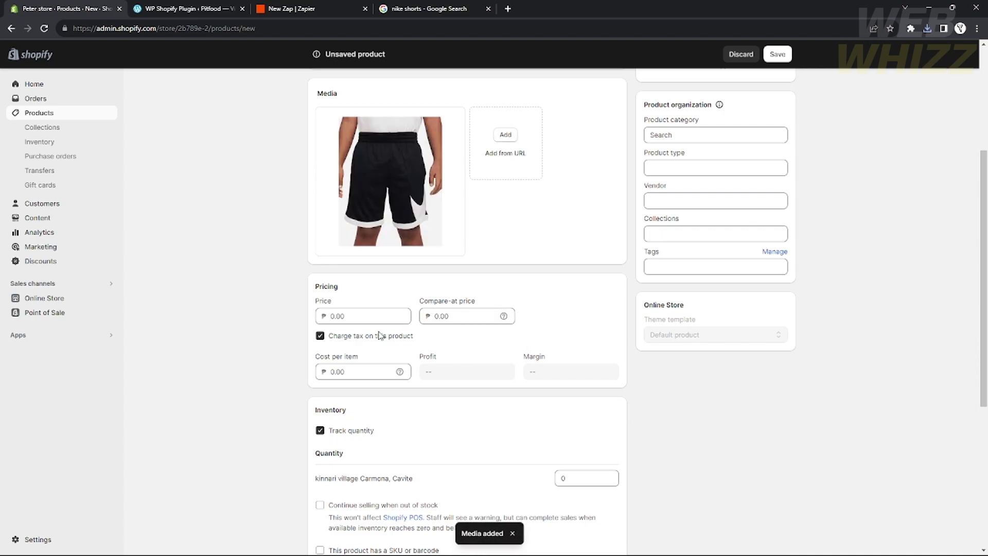
left_click(350, 318)
type("500")
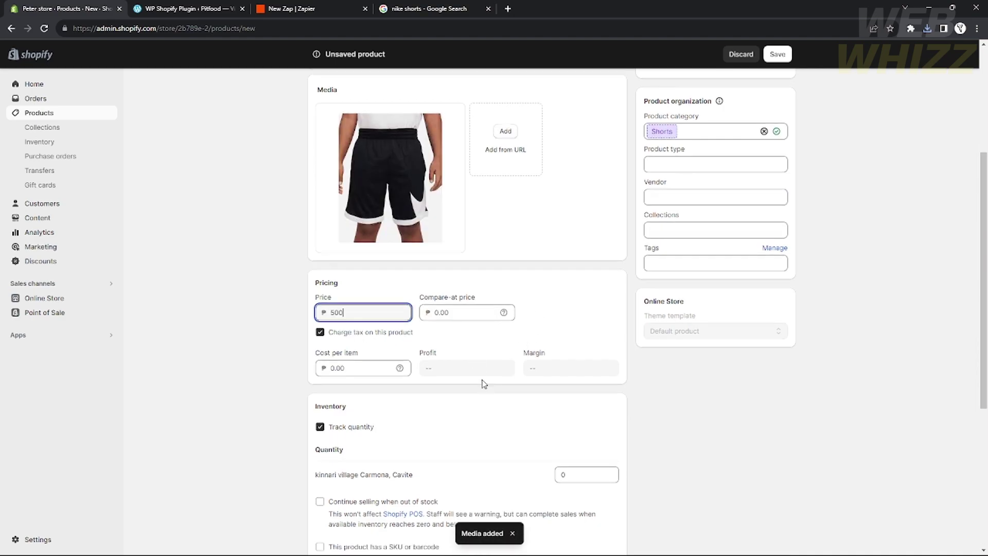
scroll(453, 422, "down", 5)
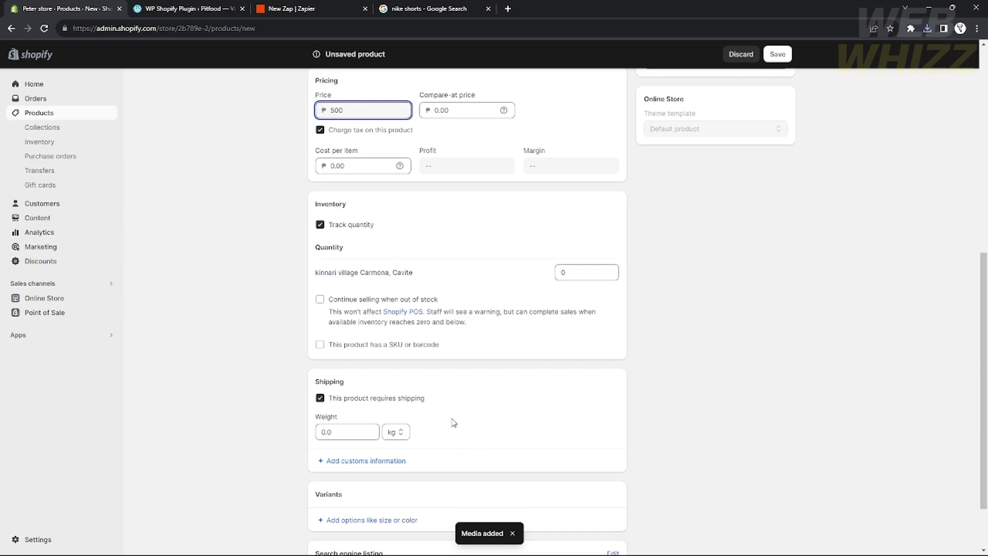
left_click(781, 538)
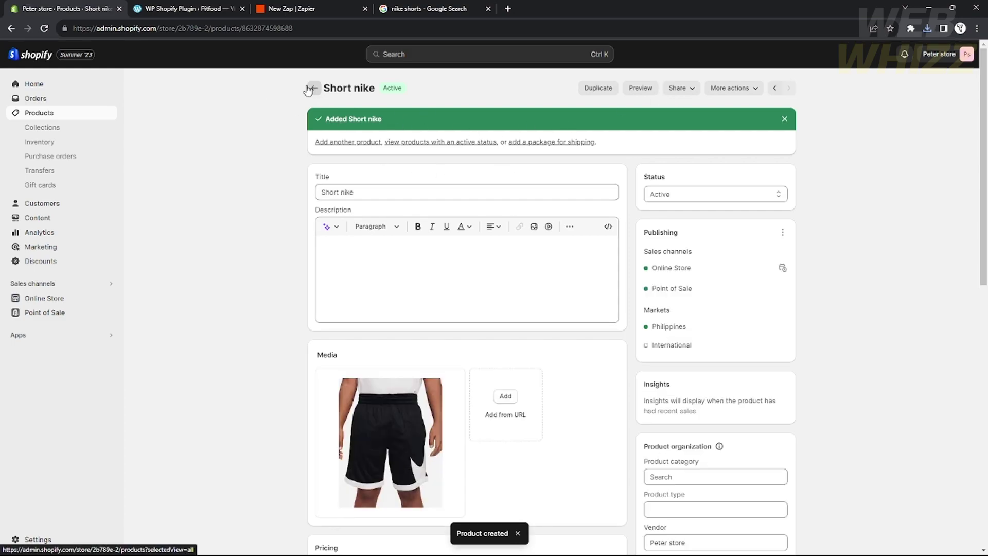
- Open the Shopify product list, and switch to Zapier to test the Shopify new product trigger
left_click(36, 84)
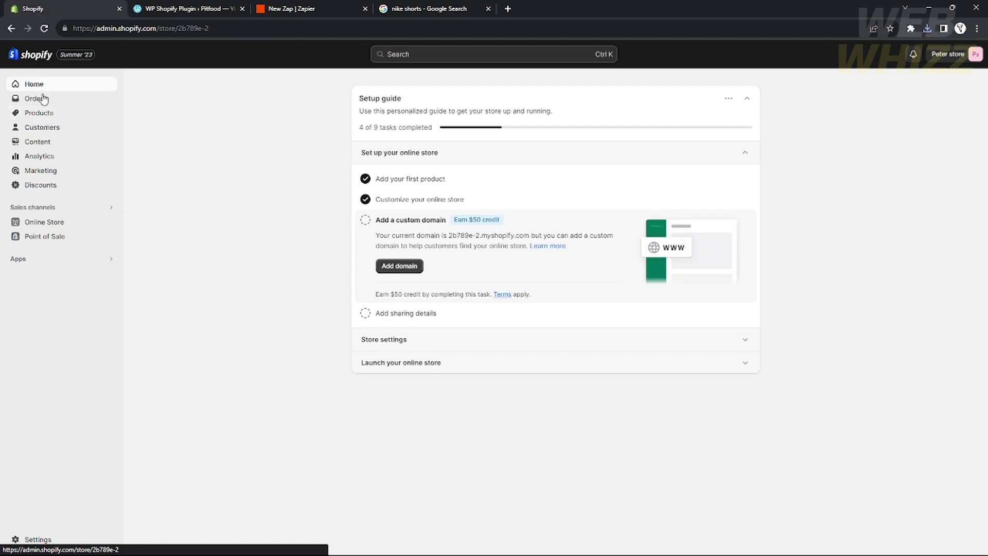
left_click(47, 115)
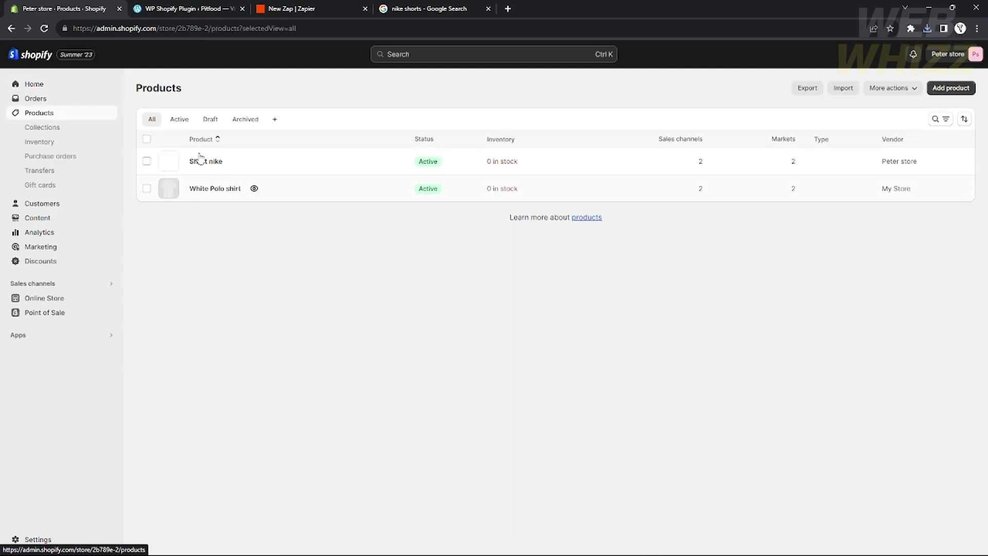
left_click(272, 6)
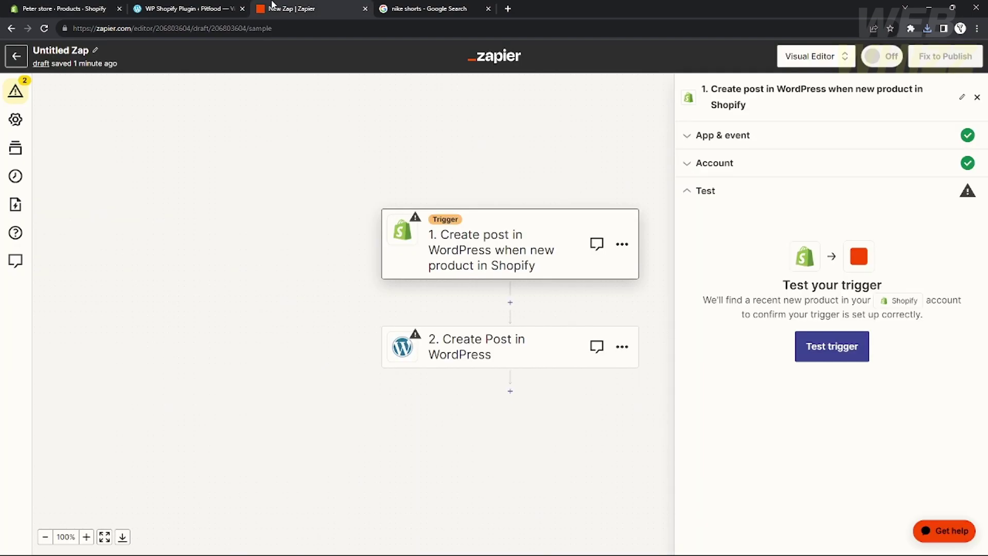
left_click(847, 360)
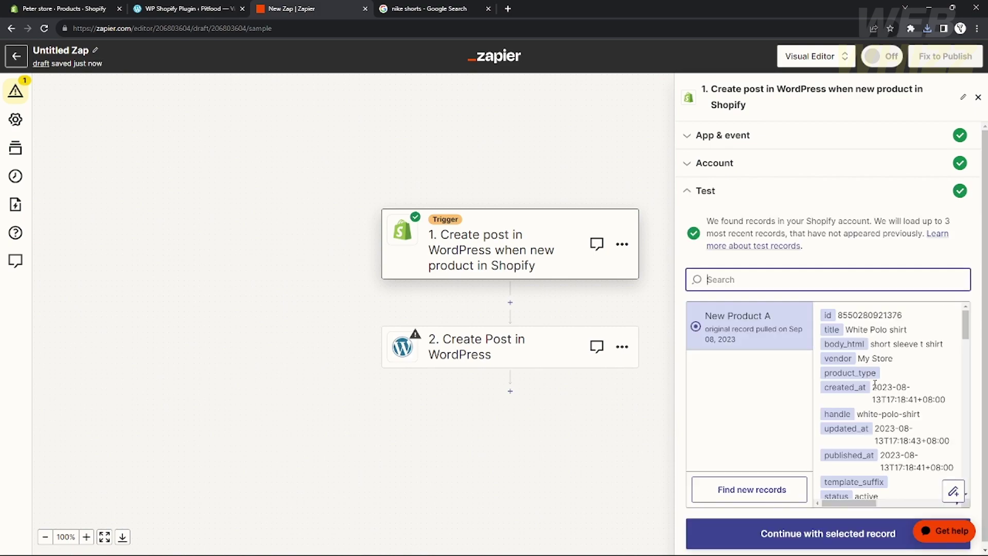
- Examine the fields of the New Product A test record and compare them with the Shopify product list
scroll(864, 354, "down", 5)
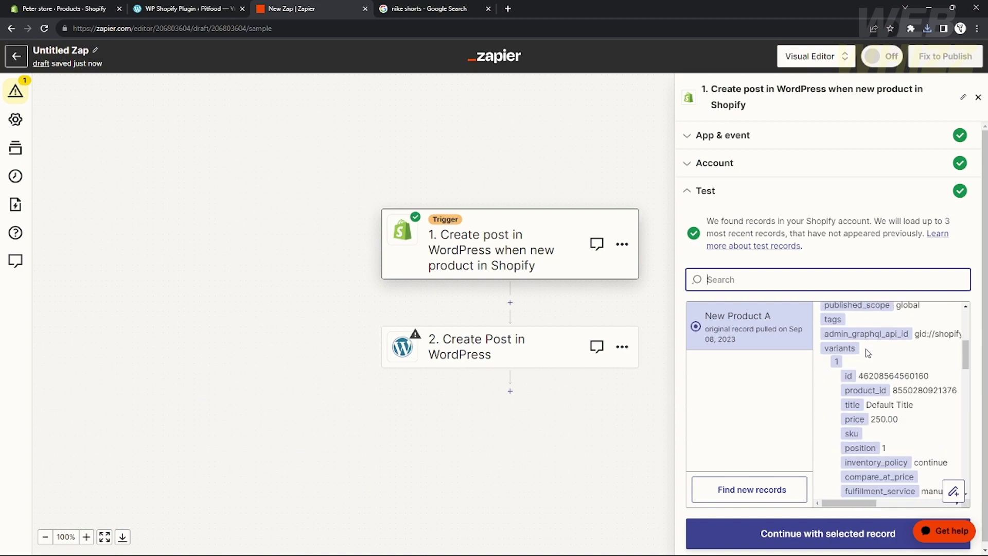
scroll(864, 354, "up", 5)
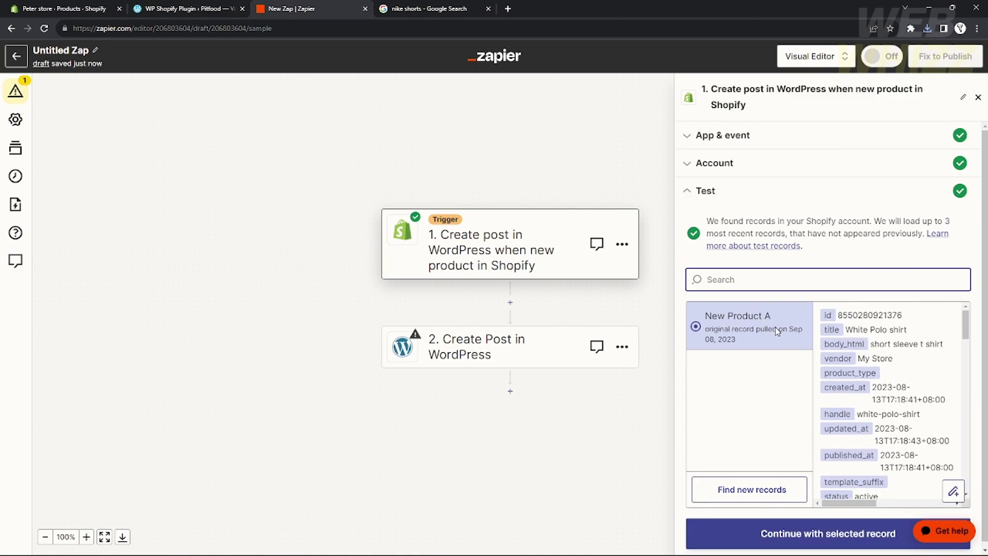
scroll(766, 424, "down", 1)
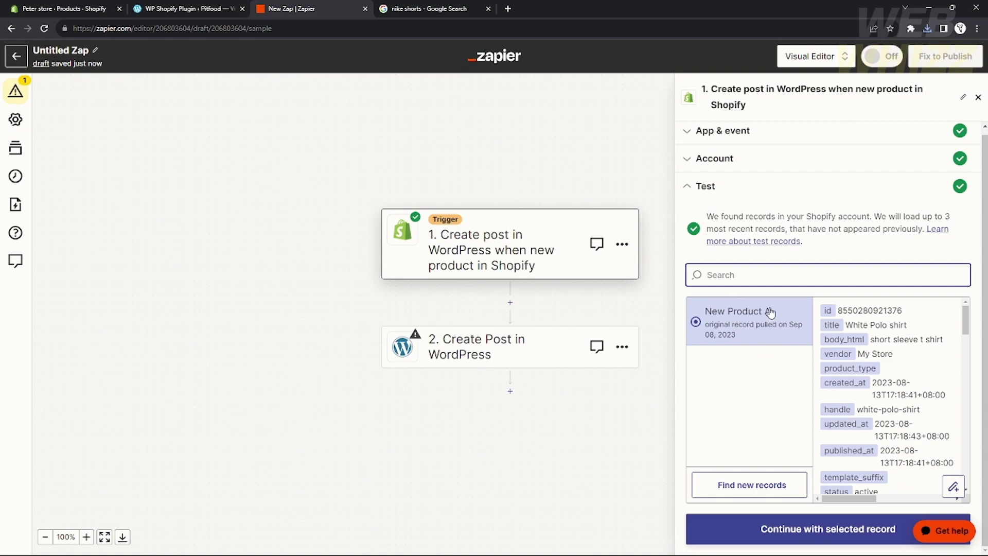
scroll(885, 376, "down", 3)
scroll(887, 385, "down", 10)
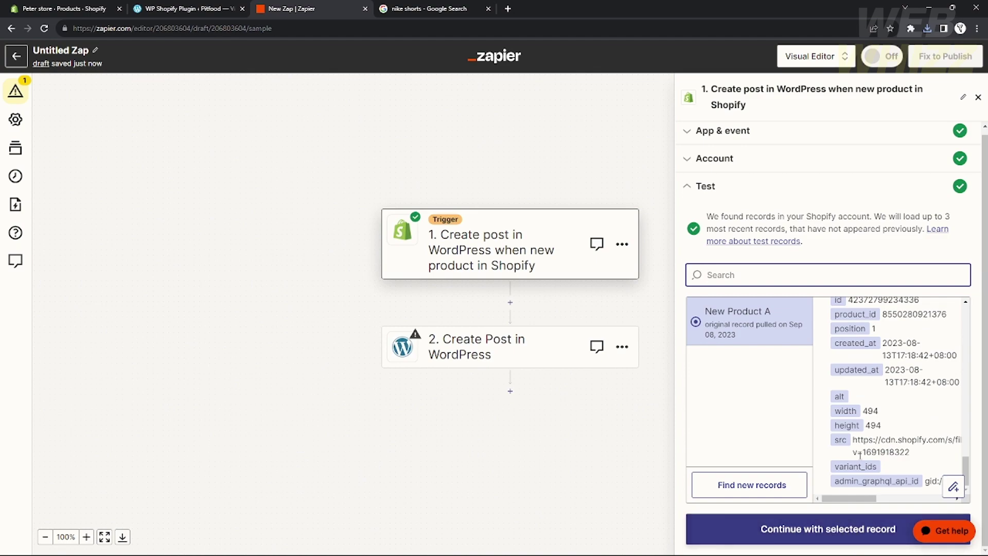
scroll(849, 411, "up", 8)
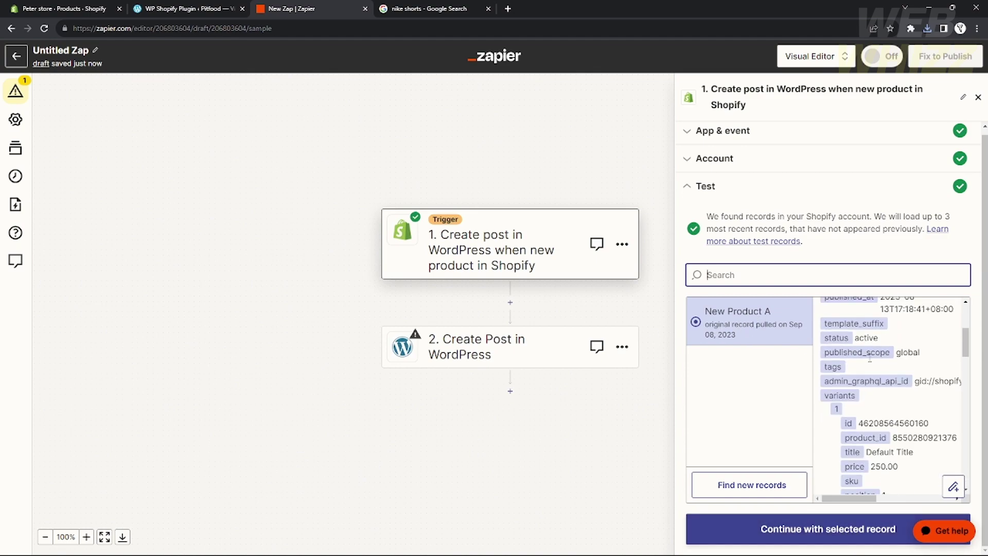
scroll(873, 364, "up", 3)
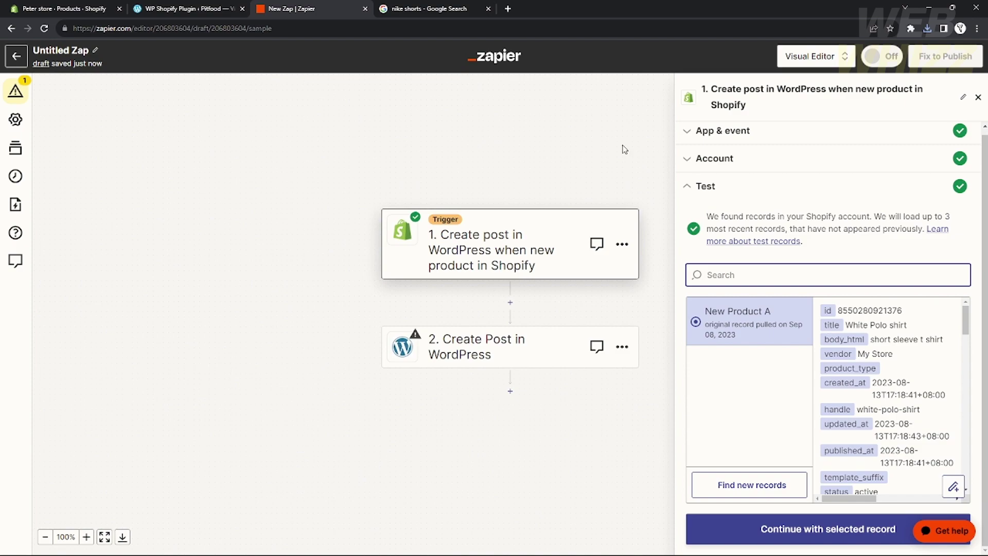
left_click(67, 7)
left_click(276, 5)
- Continue with the selected record and open the WordPress sign-in form for the Create Post action
left_click(802, 538)
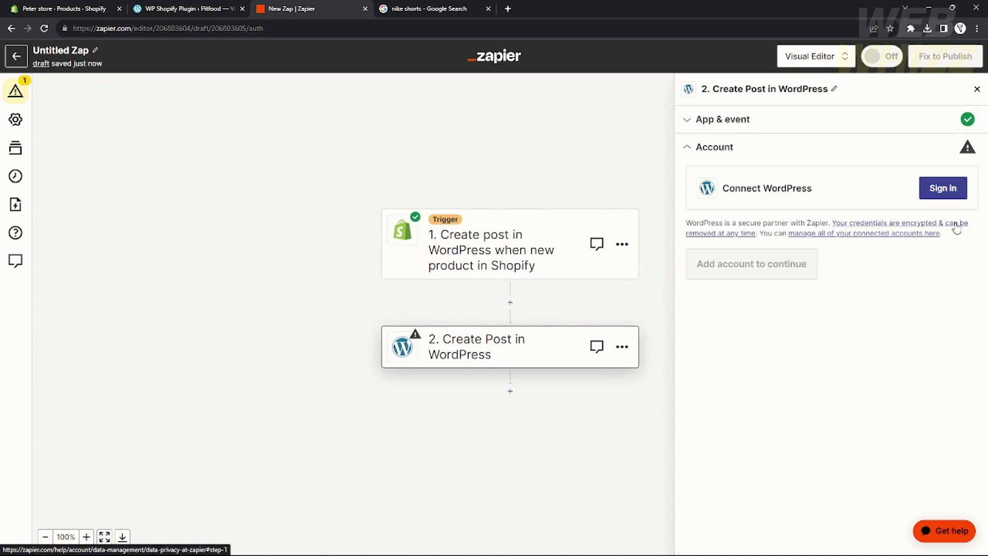
left_click(944, 194)
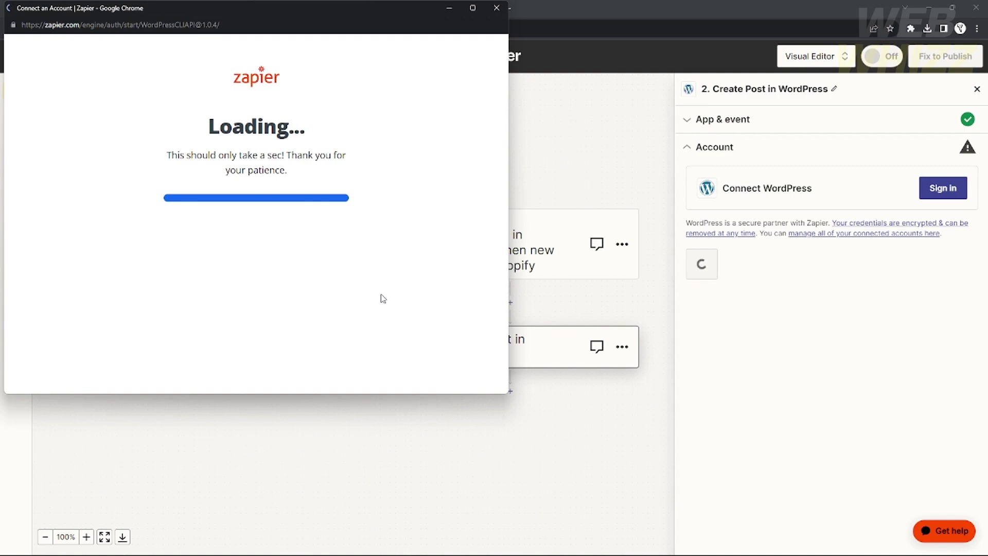
left_click_drag(239, 9, 589, 52)
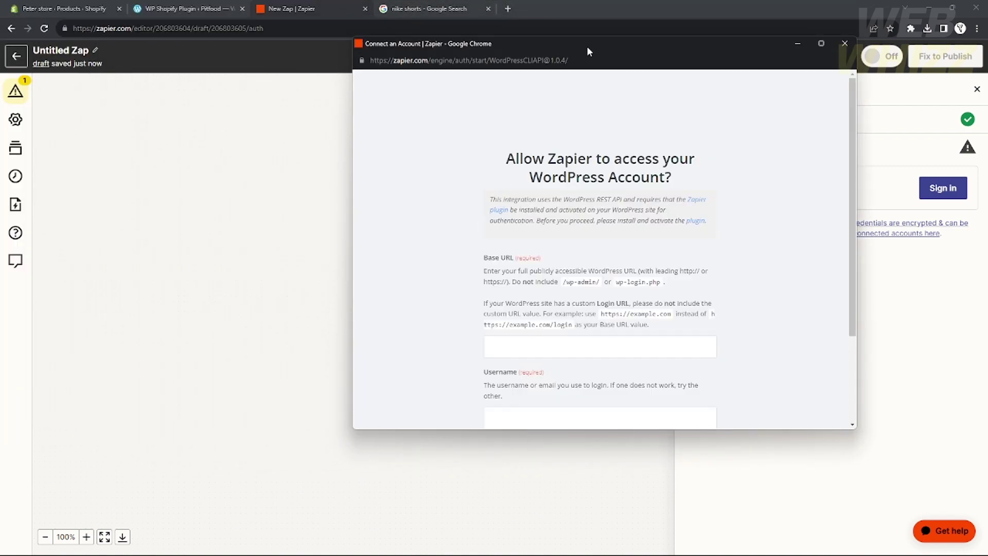
scroll(533, 234, "down", 2)
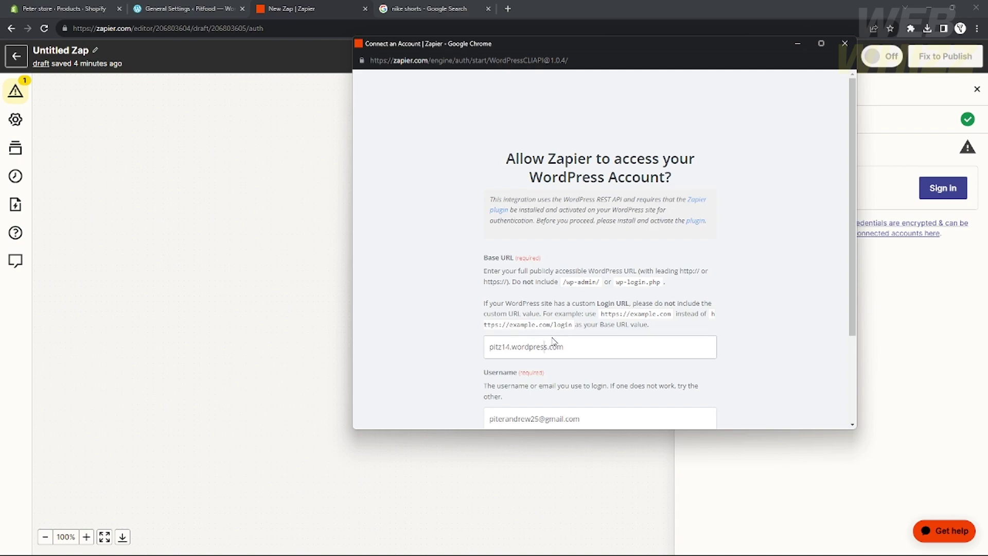
type("http")
key("BackSpace")
key("BackSpace")
key("BackSpace")
key("BackSpace")
type("http://")
scroll(590, 346, "down", 3)
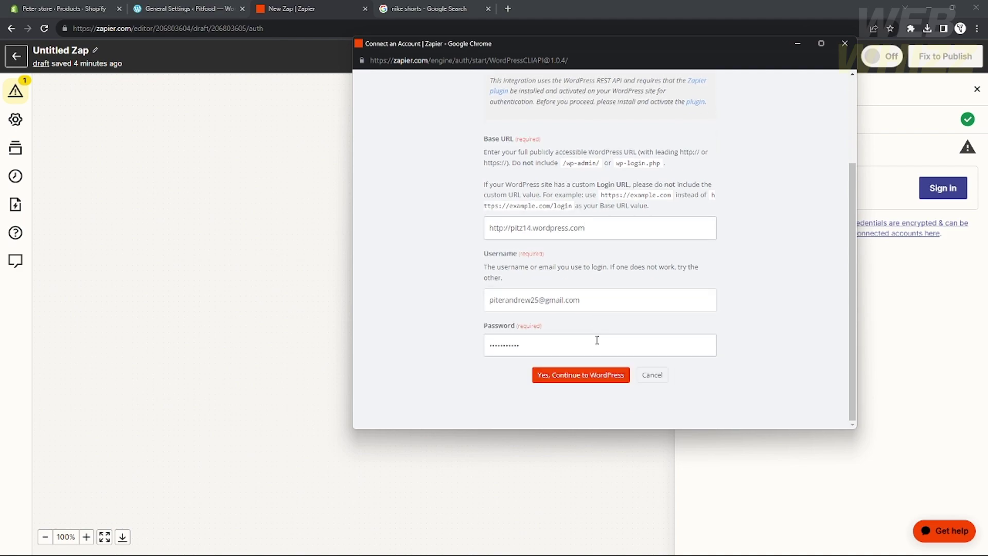
left_click(594, 375)
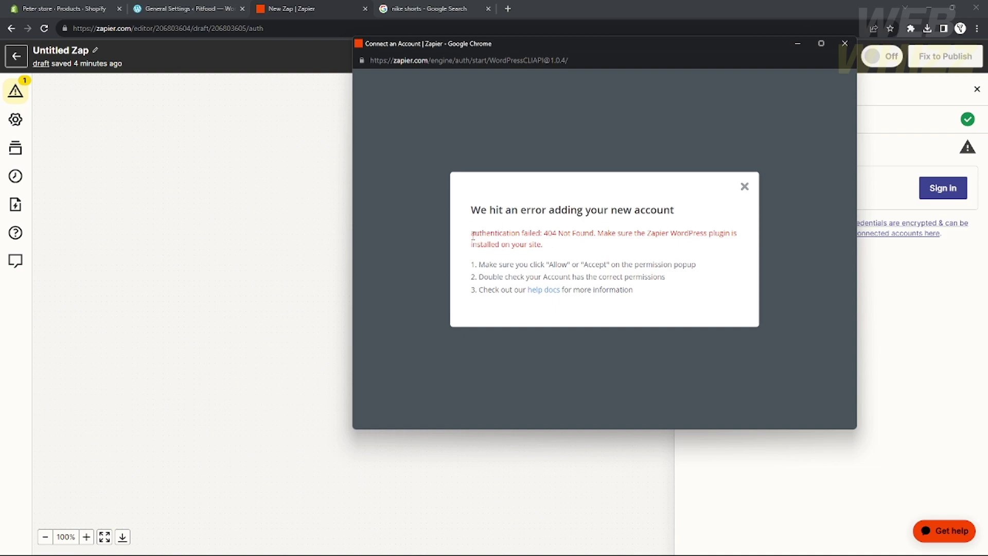
- Examine the message text returned for the WordPress account connection
left_click_drag(473, 236, 639, 253)
left_click(646, 249)
left_click_drag(473, 236, 546, 248)
left_click(550, 248)
triple_click(474, 232)
left_click(470, 236)
left_click_drag(477, 235, 737, 247)
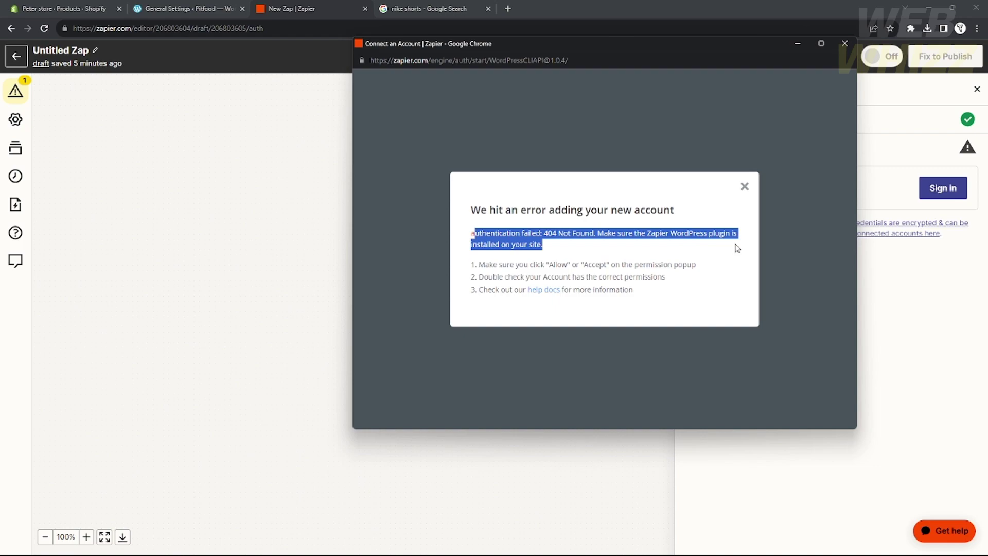
- Switch to the WordPress site's plugin directory and search for "zapier" to find the Zapier for WordPress plugin
left_click(472, 236)
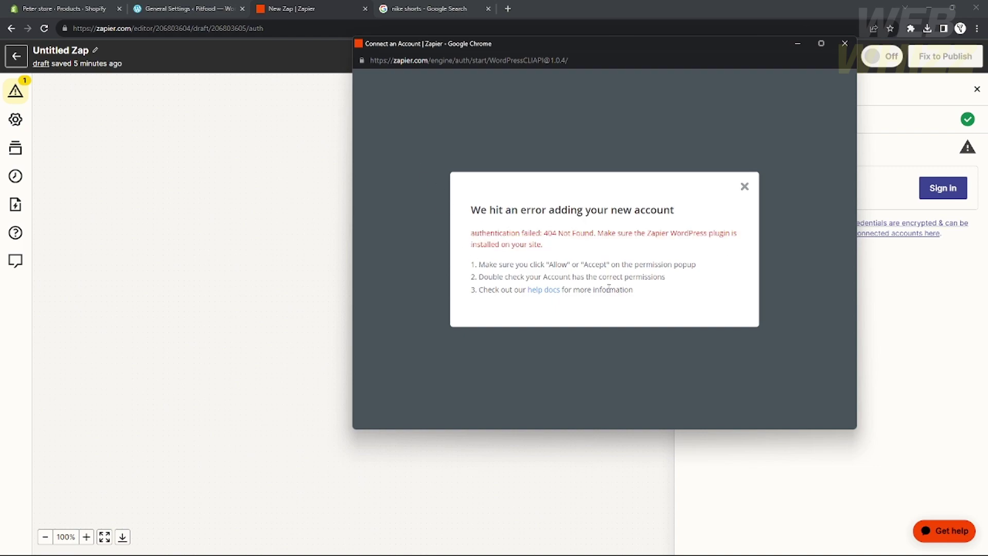
left_click(160, 8)
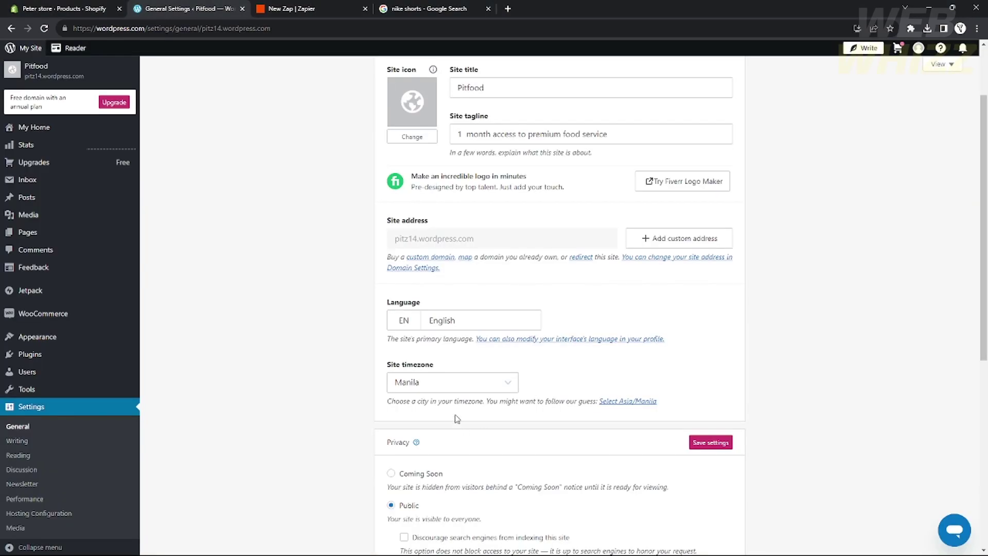
scroll(30, 309, "down", 5)
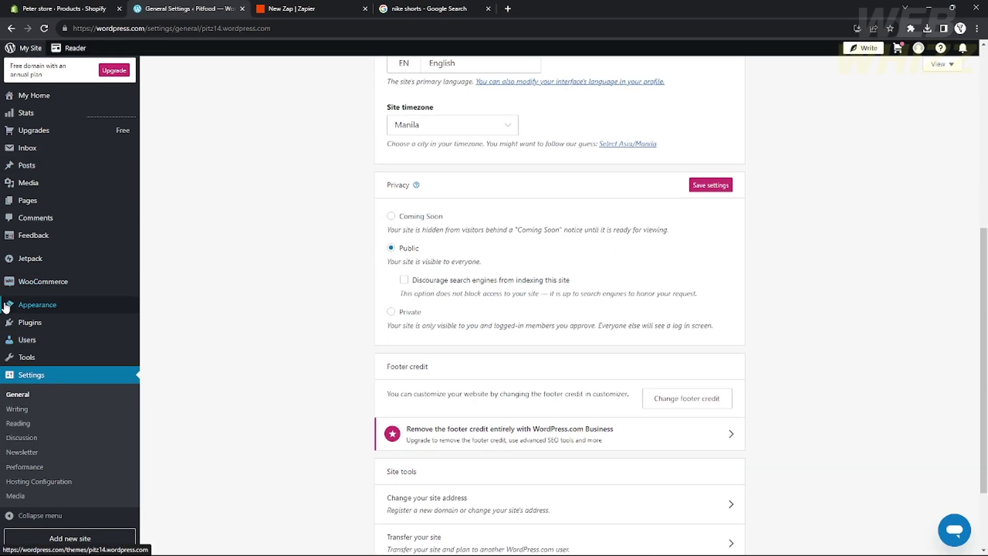
left_click(39, 323)
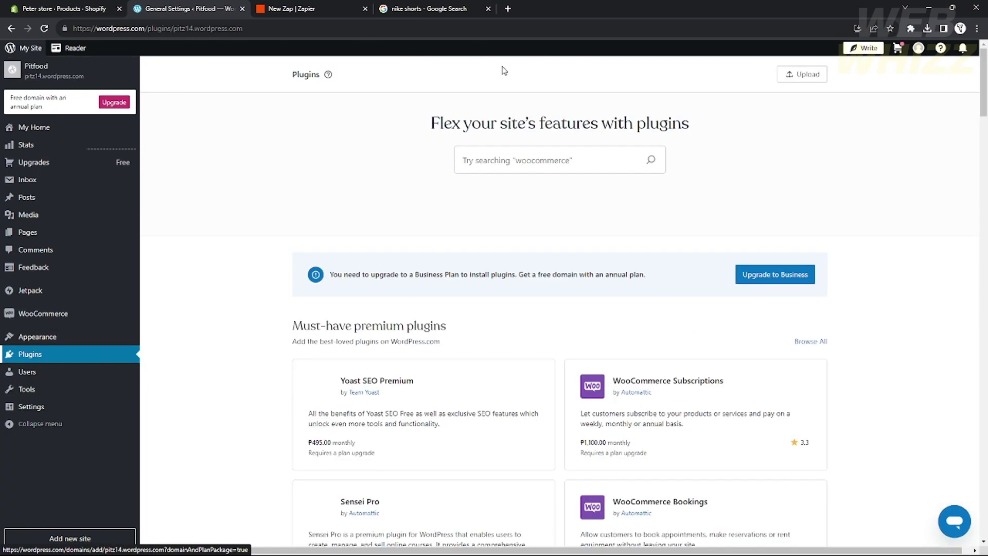
left_click(526, 155)
type("zap")
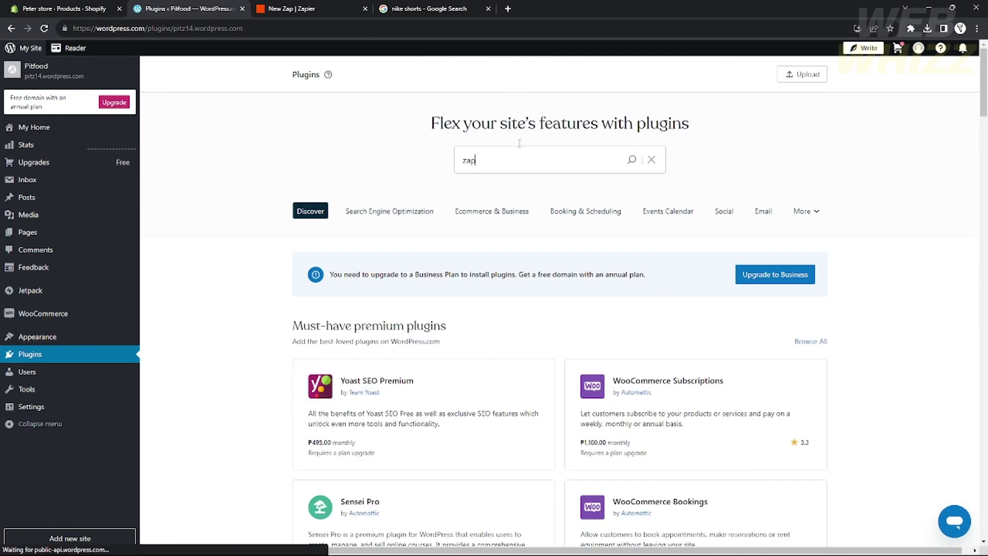
type("ier")
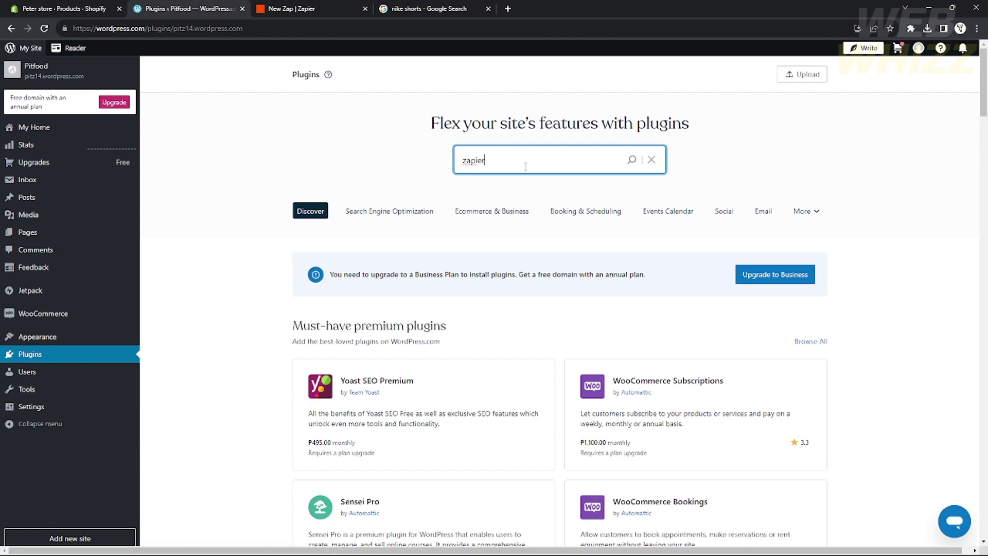
key("Return")
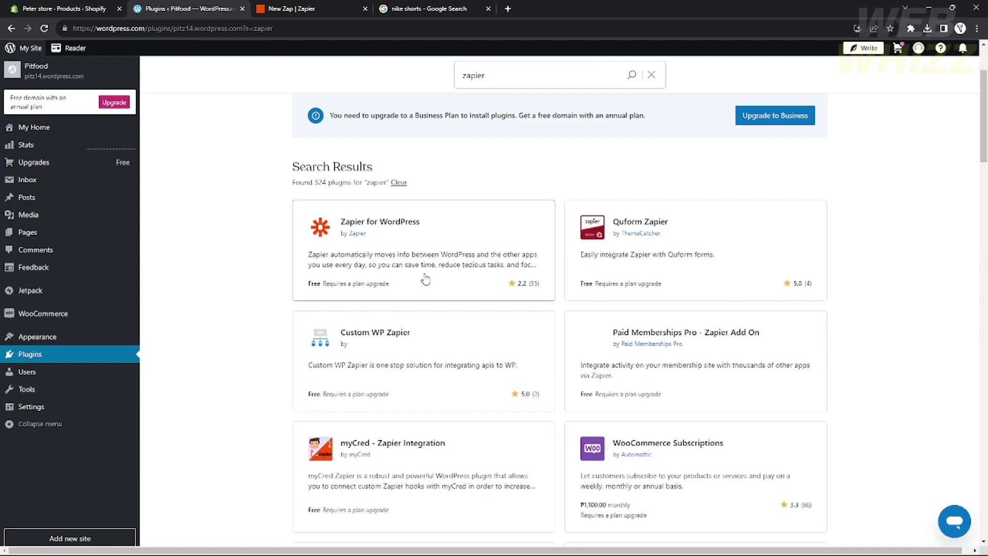
left_click(386, 259)
- Return to the Zap in Zapier and open the account settings of the Create Post in WordPress action
key("ctrl+Tab")
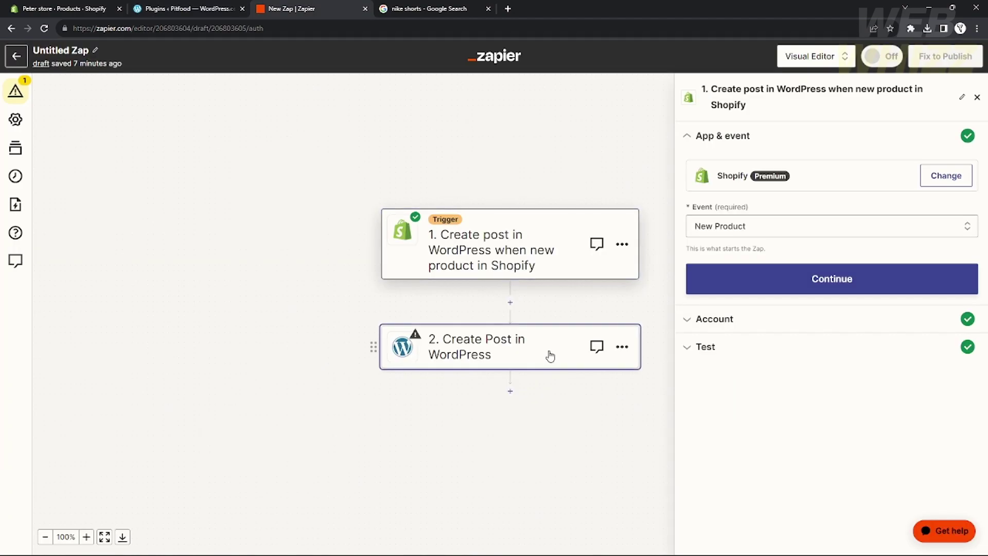
left_click(546, 348)
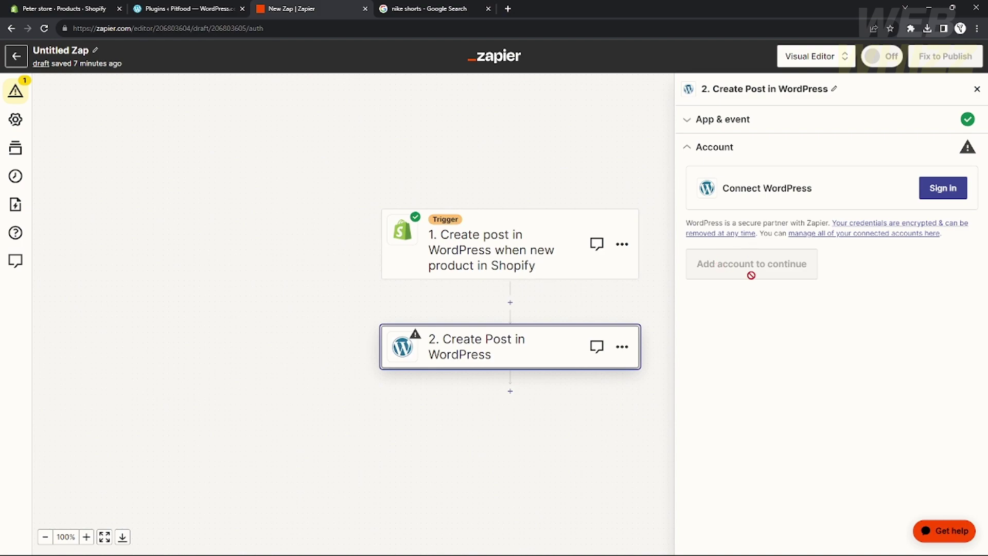
left_click(365, 184)
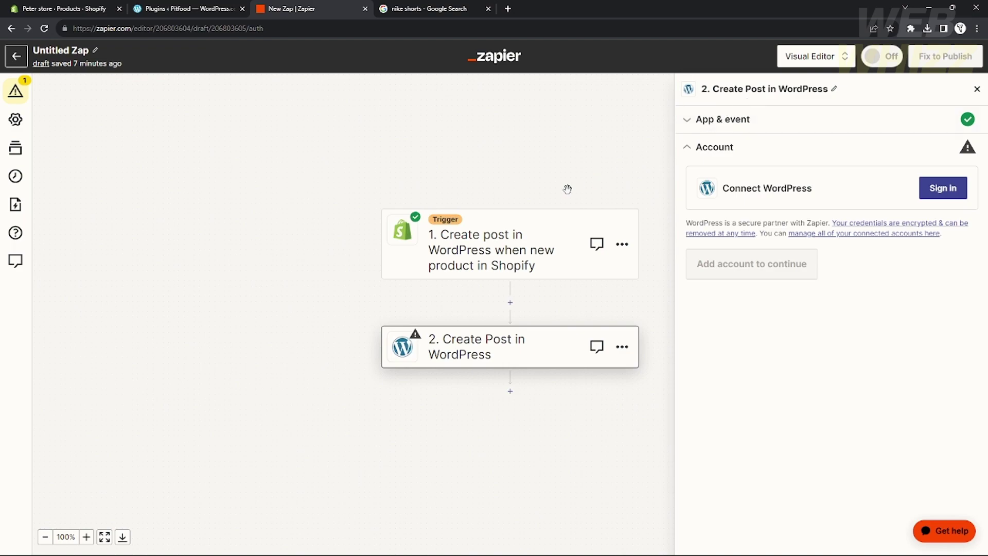
- Switch back to the WordPress dashboard and open the site's Posts page
left_click(193, 7)
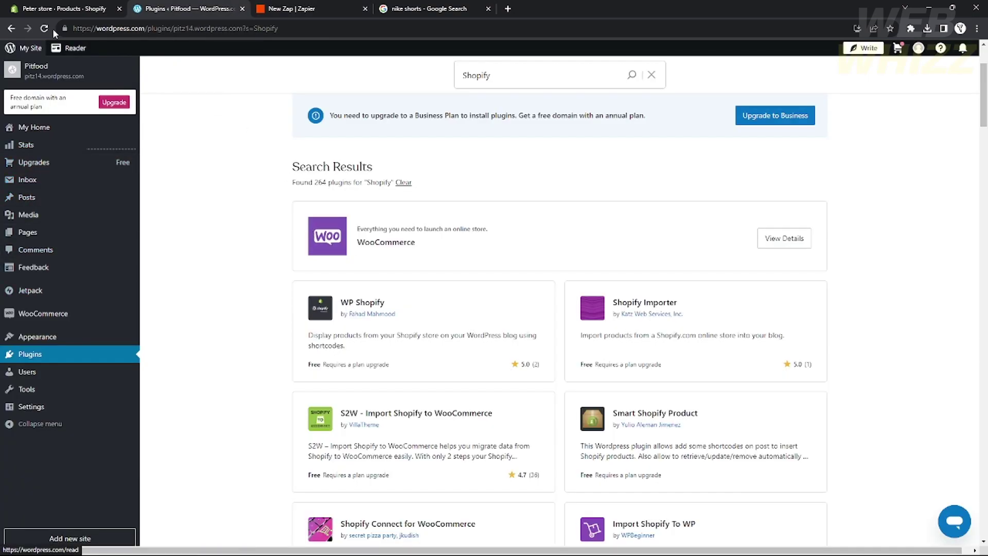
left_click(72, 9)
left_click(163, 9)
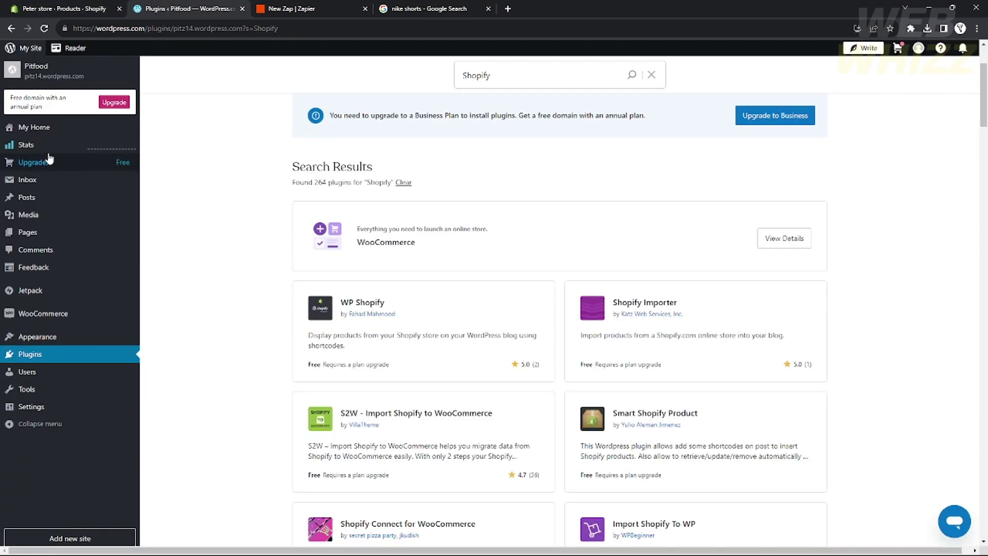
mouse_move(69, 196)
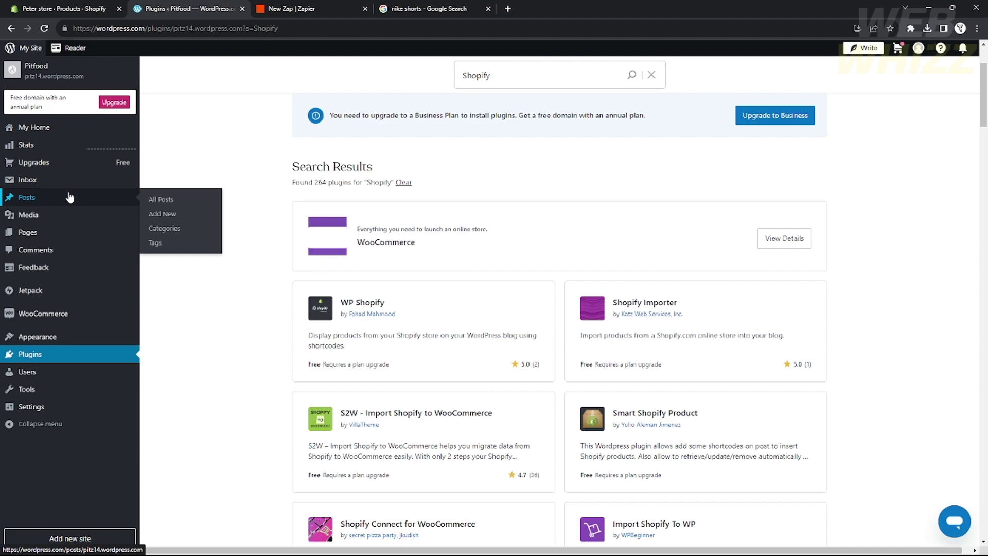
left_click(70, 197)
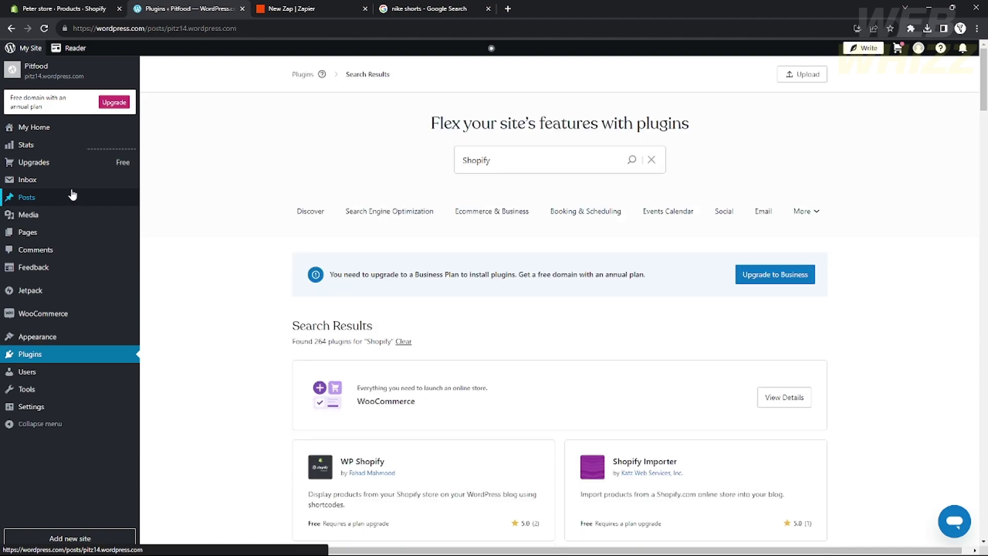